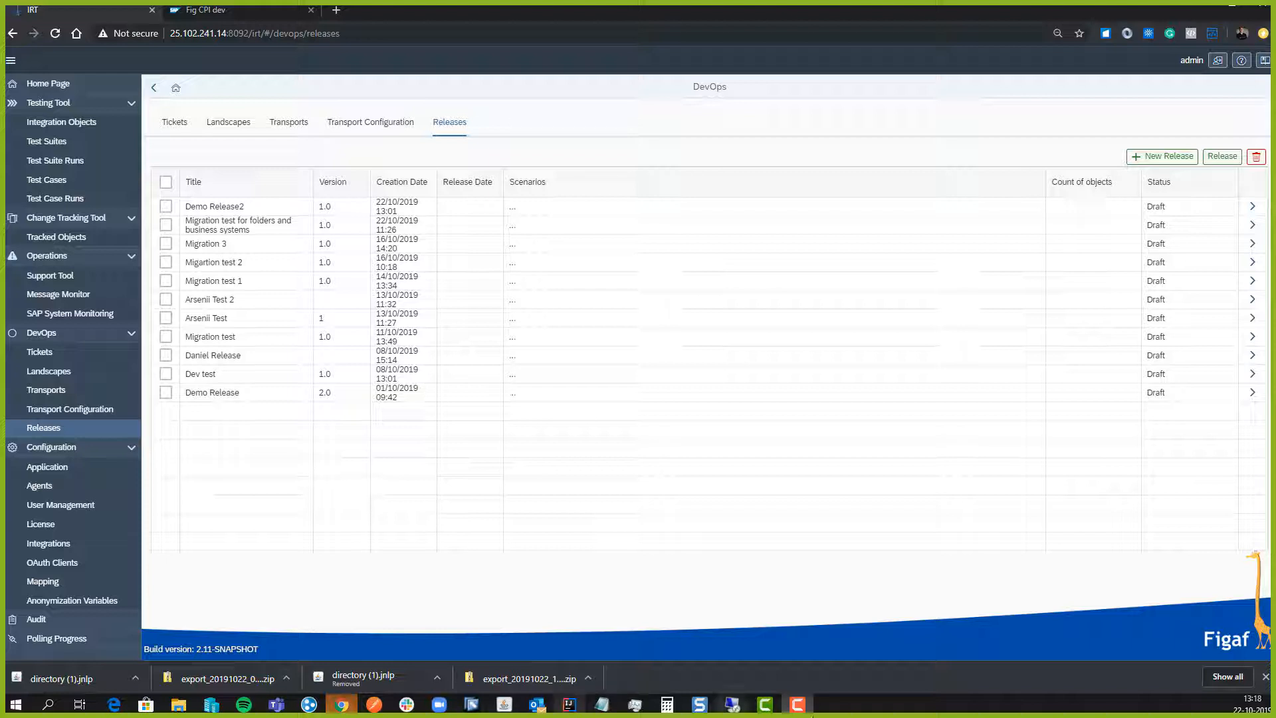
Open the release Demo Release2 and expand its configuration to examine the default settings
{"action": "left_click", "coordinate": [1253, 207]}
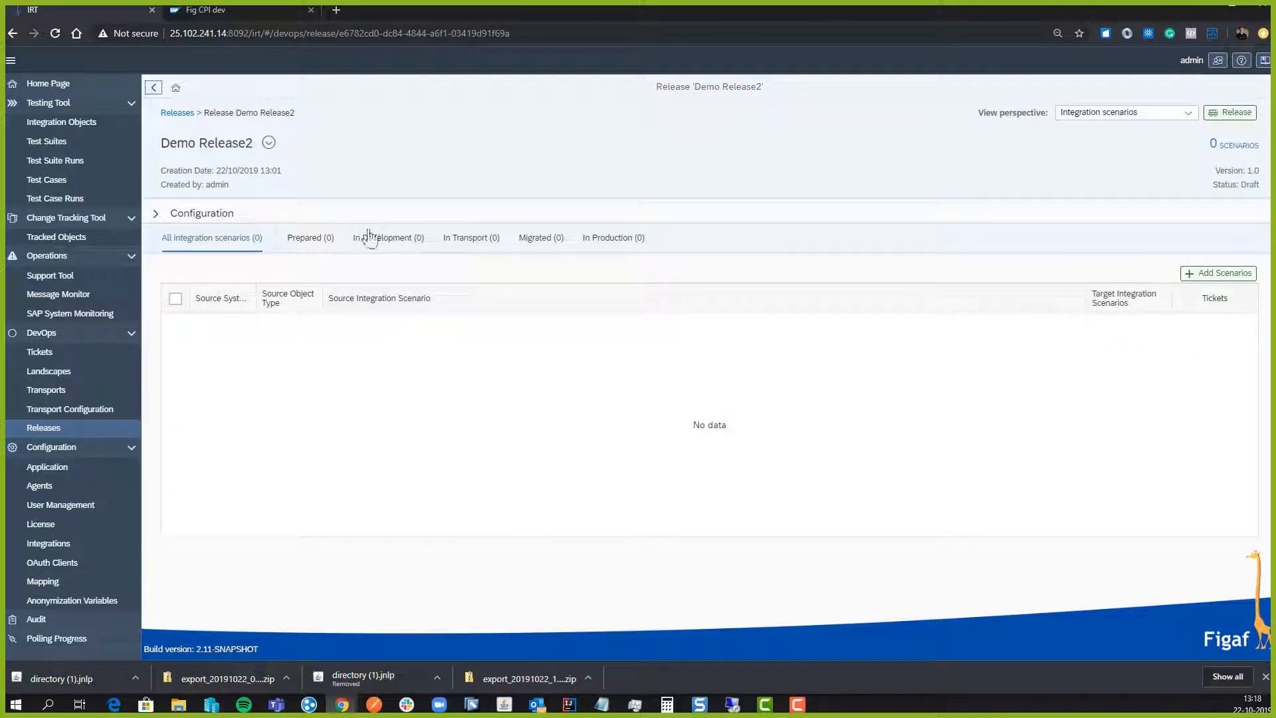
{"action": "left_click", "coordinate": [155, 213]}
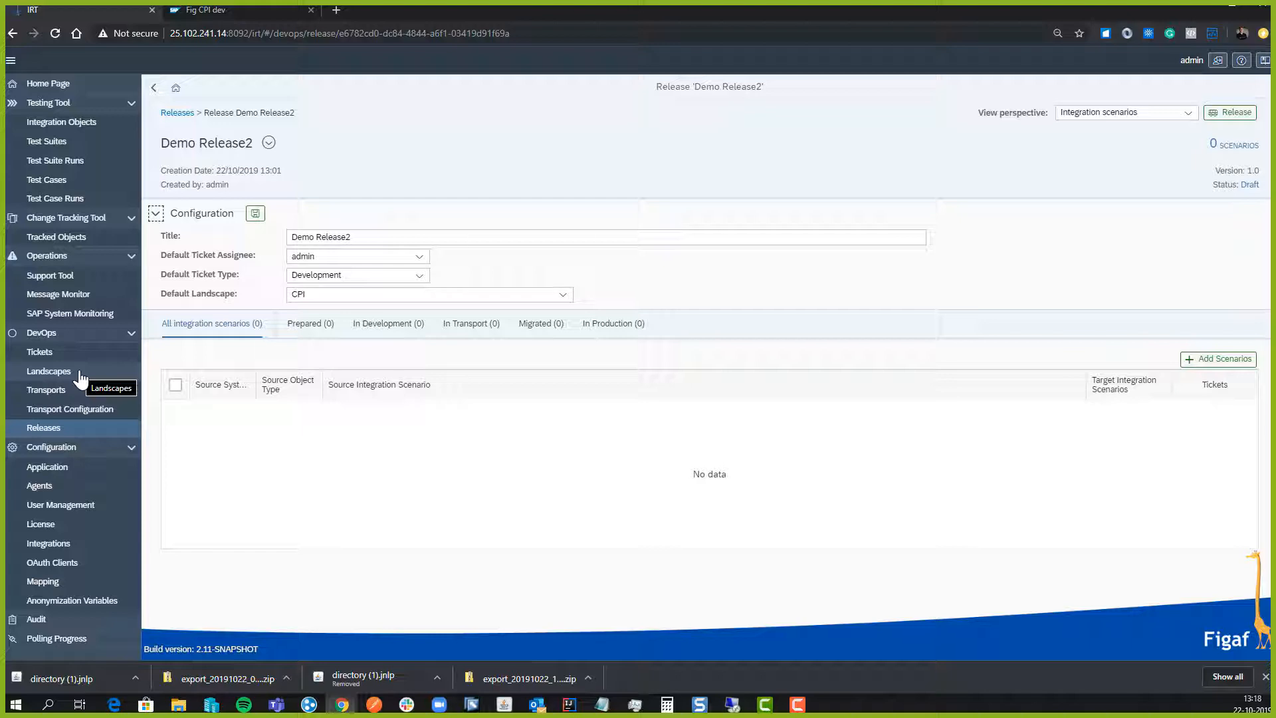
Start a new ticket titled "live demo 5" for the tracked objects GetCustomersOrder2 and GetCustomersOrder2|script/SetHeaders2.groovy
{"action": "left_click", "coordinate": [87, 238]}
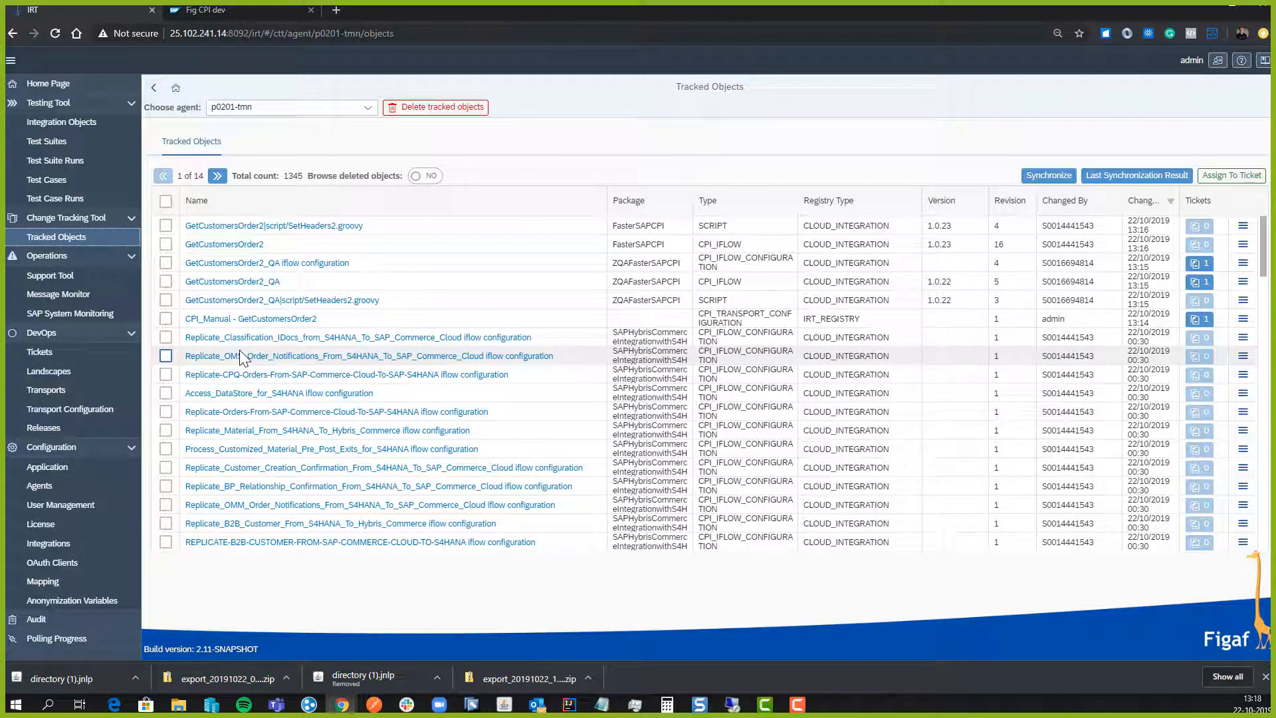
{"action": "left_click", "coordinate": [167, 244]}
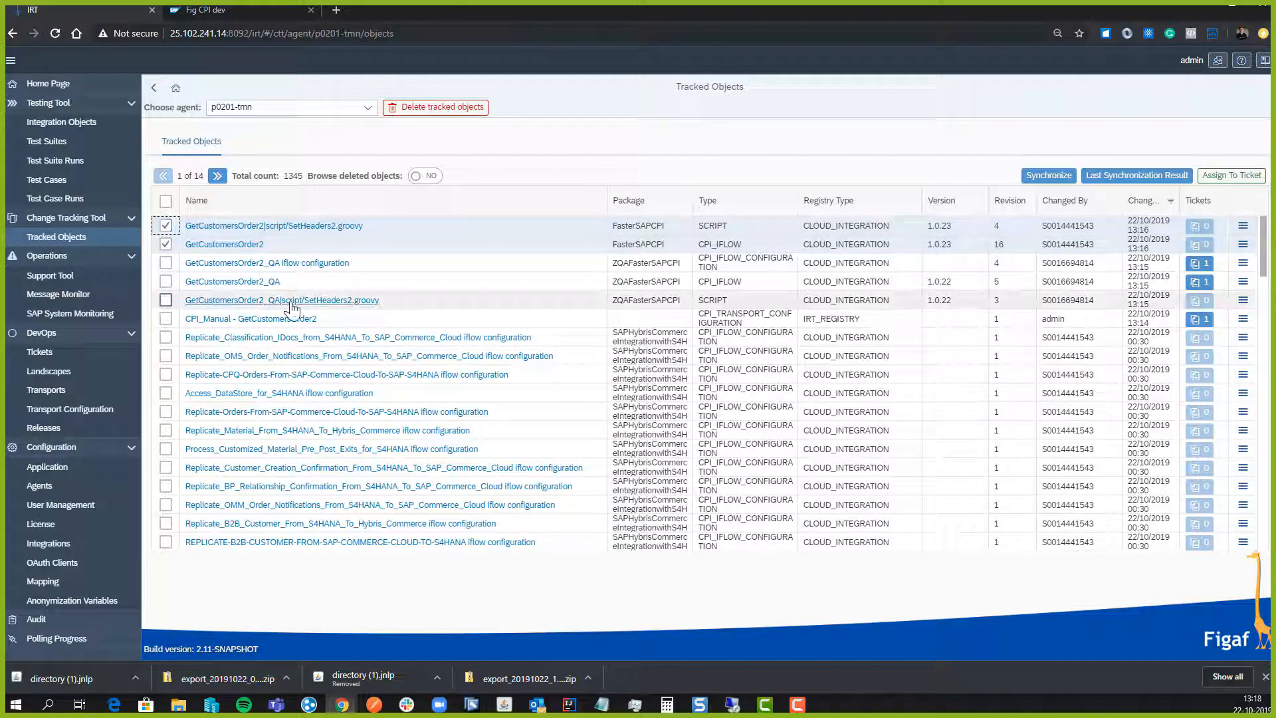
{"action": "left_click", "coordinate": [1233, 177]}
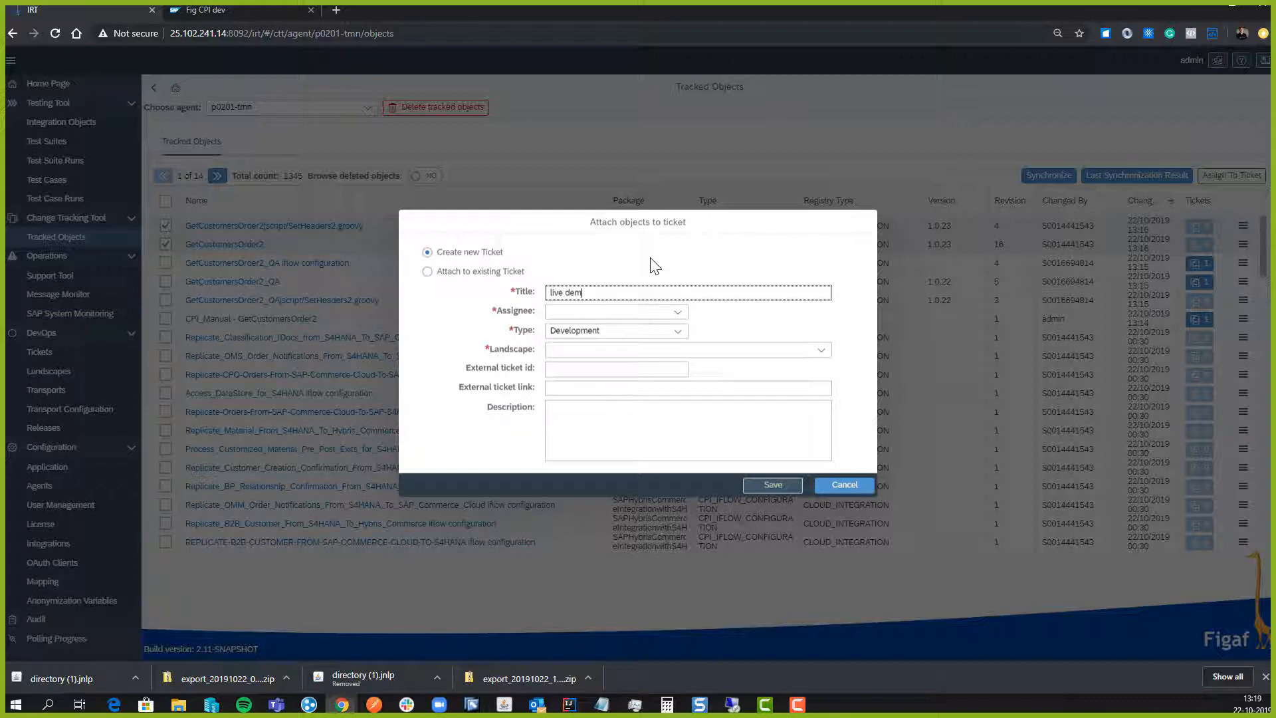
{"action": "key", "text": "Tab"}
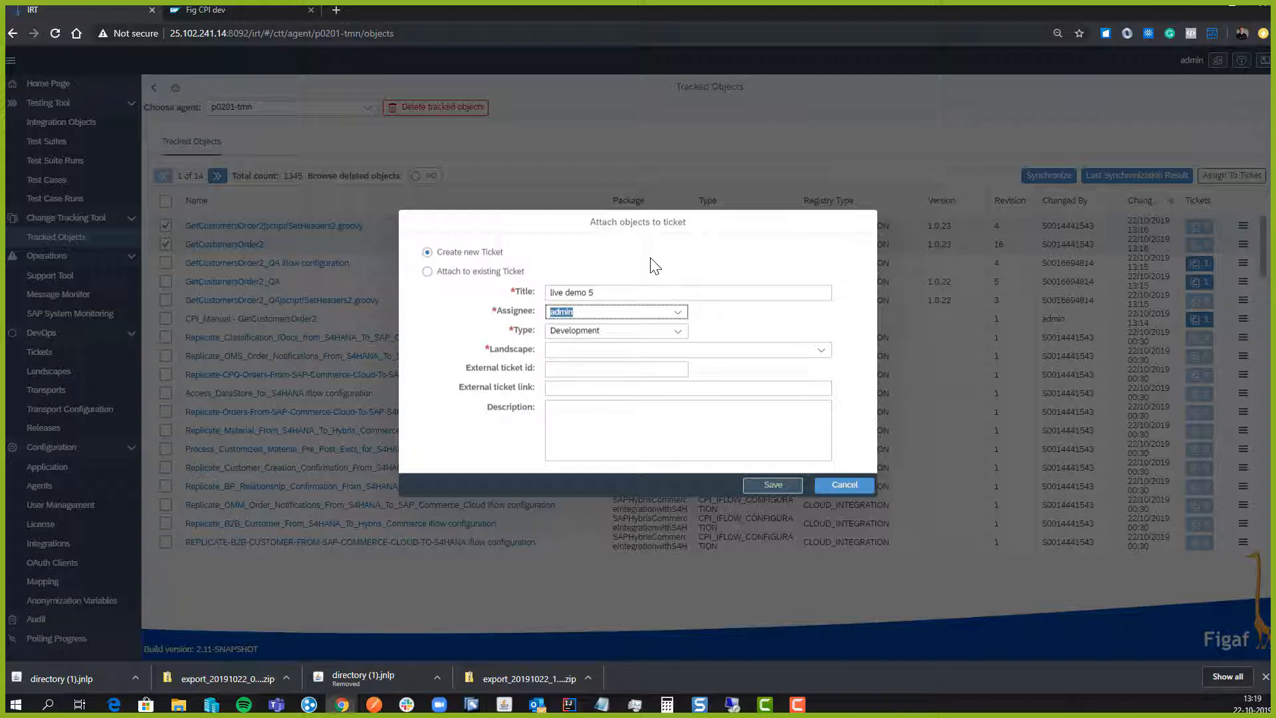
Choose the named user instead of admin as the ticket's assignee and set its landscape to CPI_Manual
{"action": "key", "text": "Down"}
{"action": "key", "text": "Tab"}
{"action": "key", "text": "Tab"}
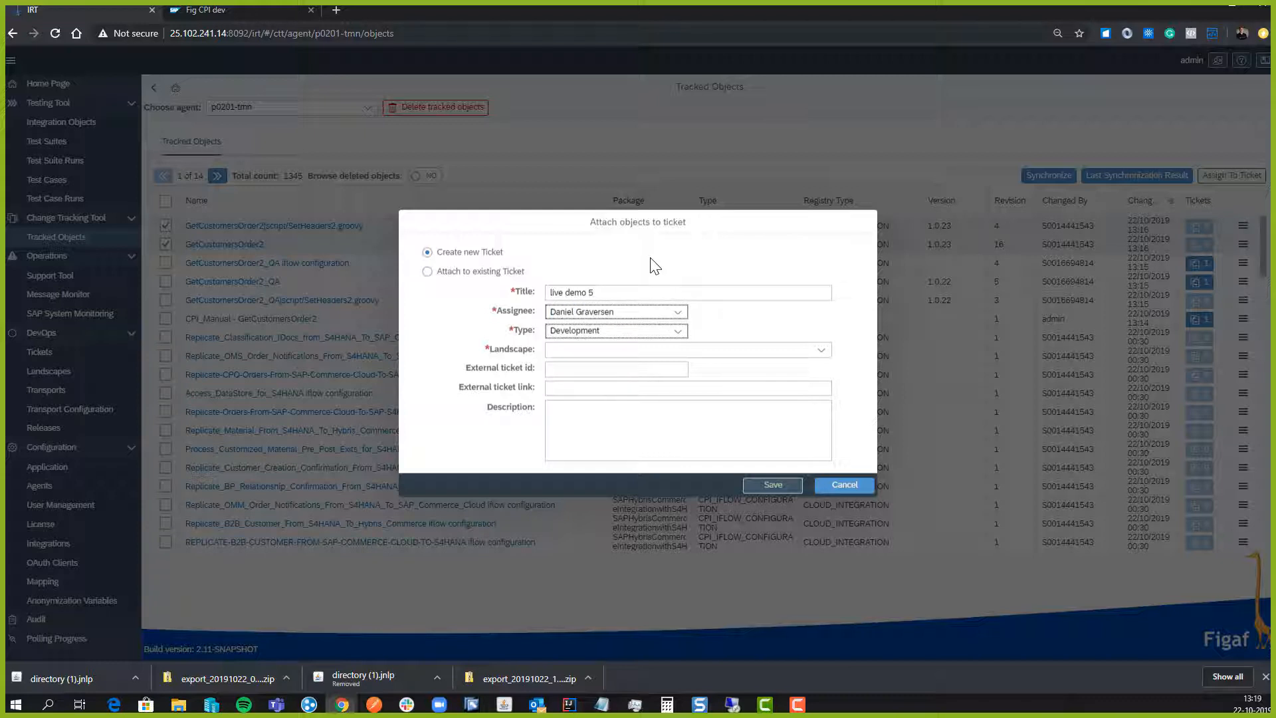
{"action": "key", "text": "Down"}
{"action": "key", "text": "Down"}
{"action": "key", "text": "Down"}
{"action": "key", "text": "Down"}
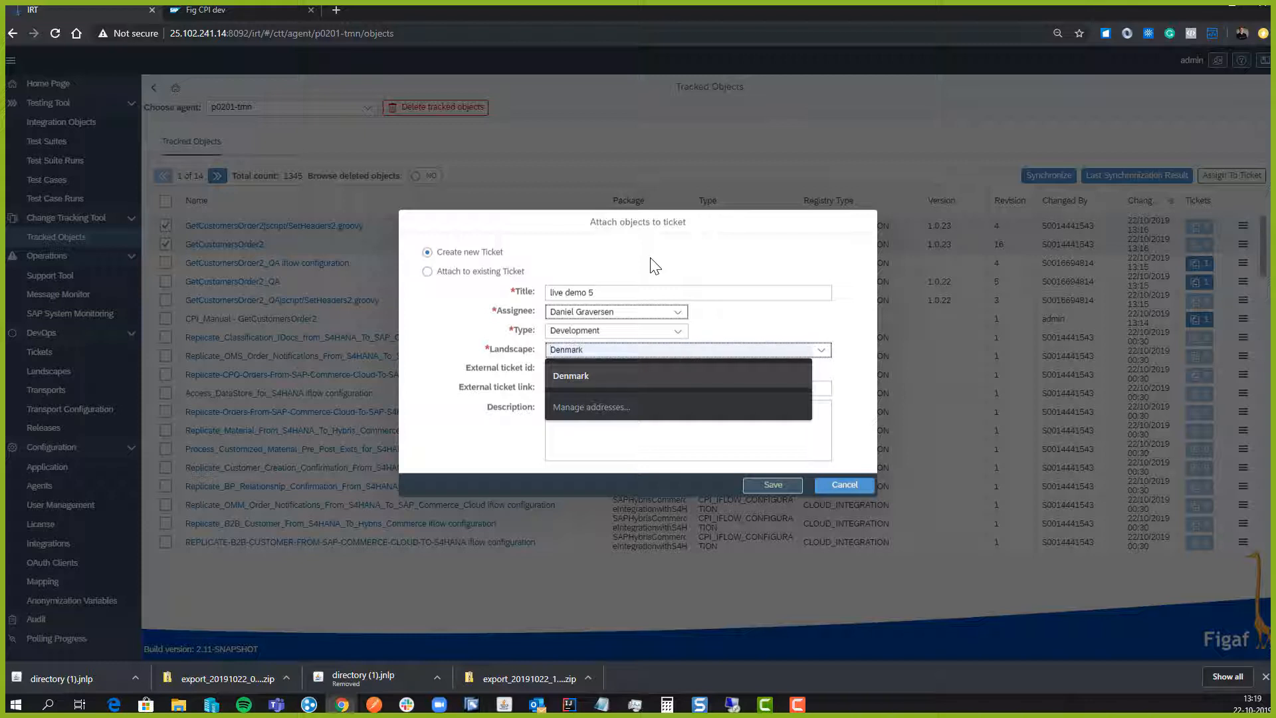
{"action": "left_click", "coordinate": [821, 351]}
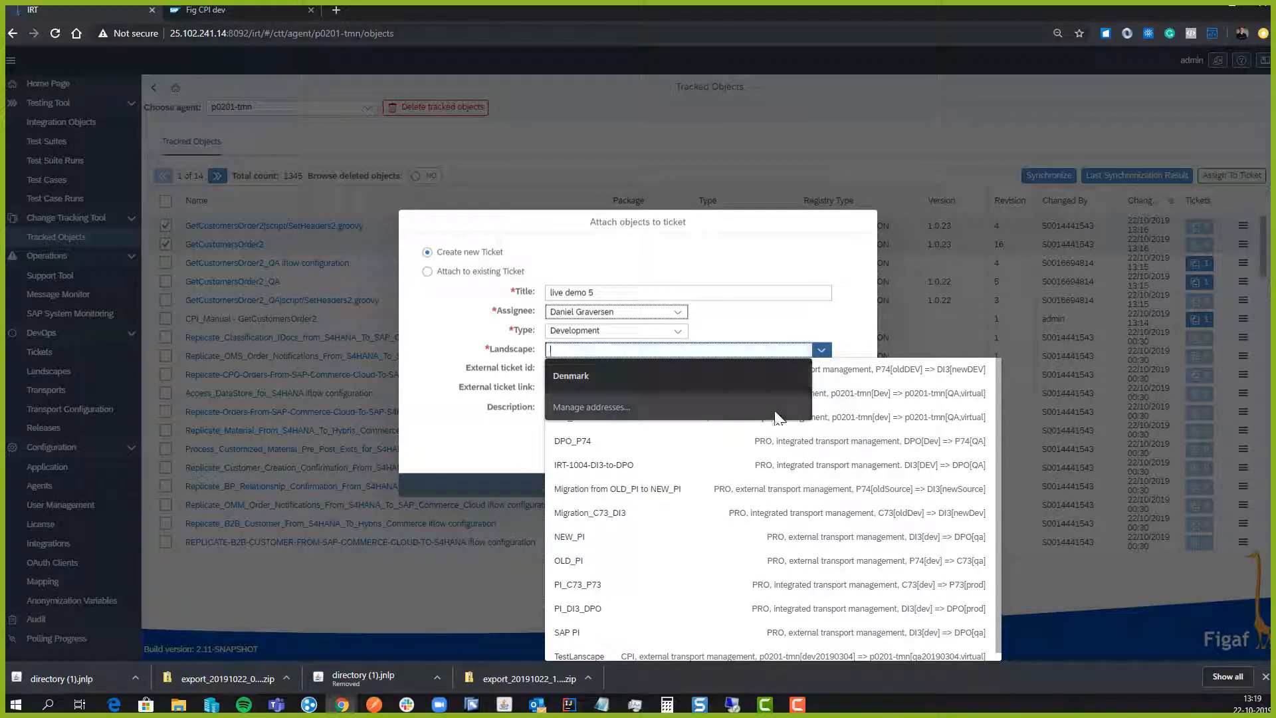
{"action": "key", "text": "Escape"}
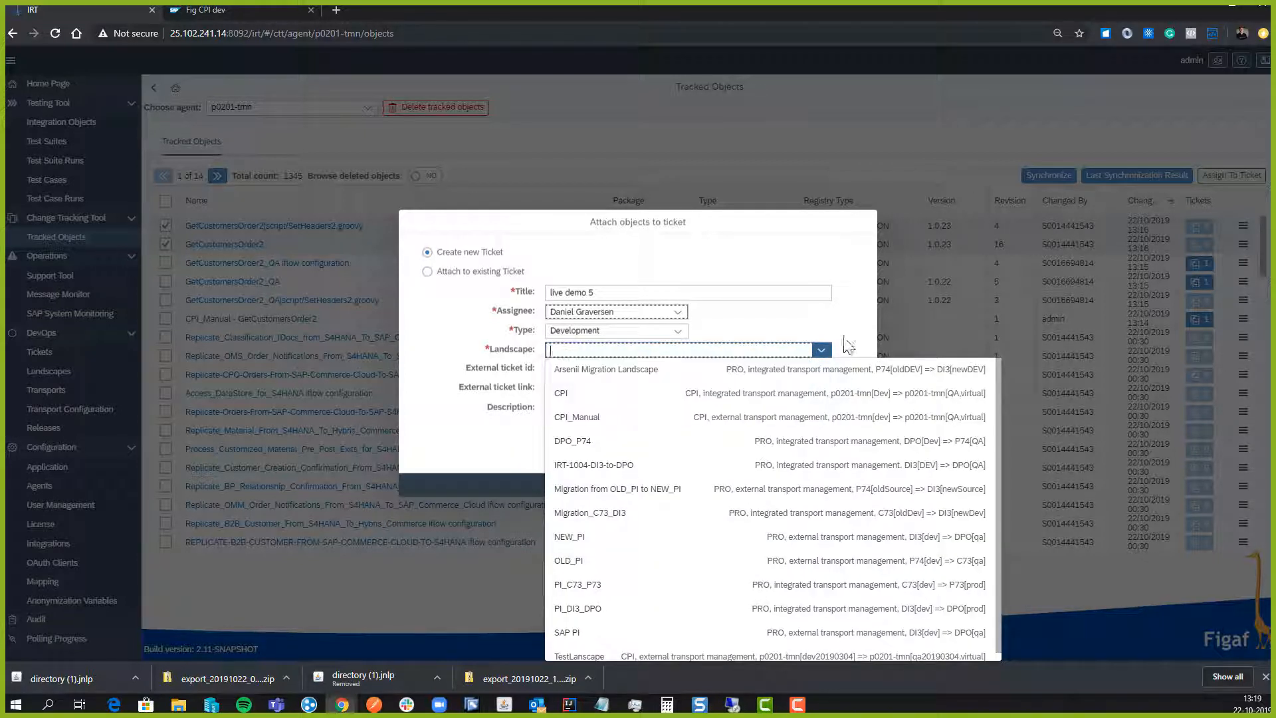
{"action": "left_click", "coordinate": [632, 419]}
{"action": "key", "text": "Escape"}
Enter external ticket id scr888, copy the title "live demo 5" into the description, and save the ticket
{"action": "left_click", "coordinate": [673, 371]}
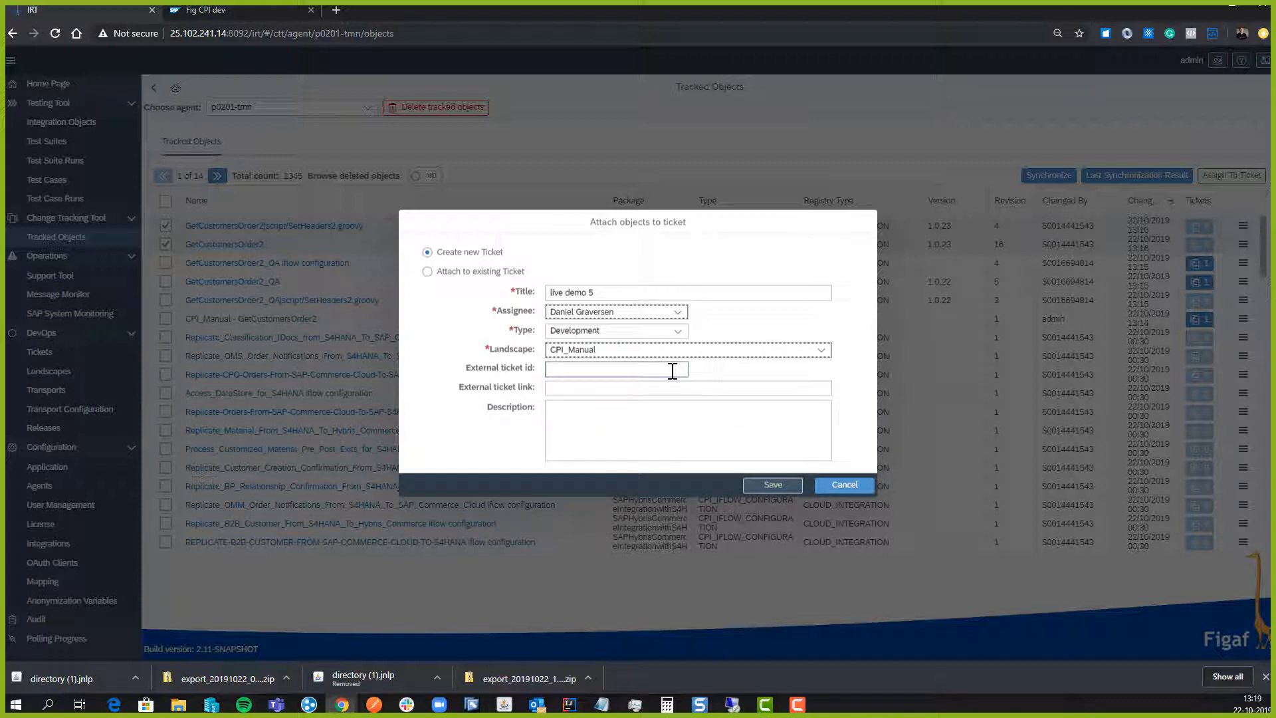
{"action": "left_click", "coordinate": [662, 373]}
{"action": "left_click", "coordinate": [630, 429]}
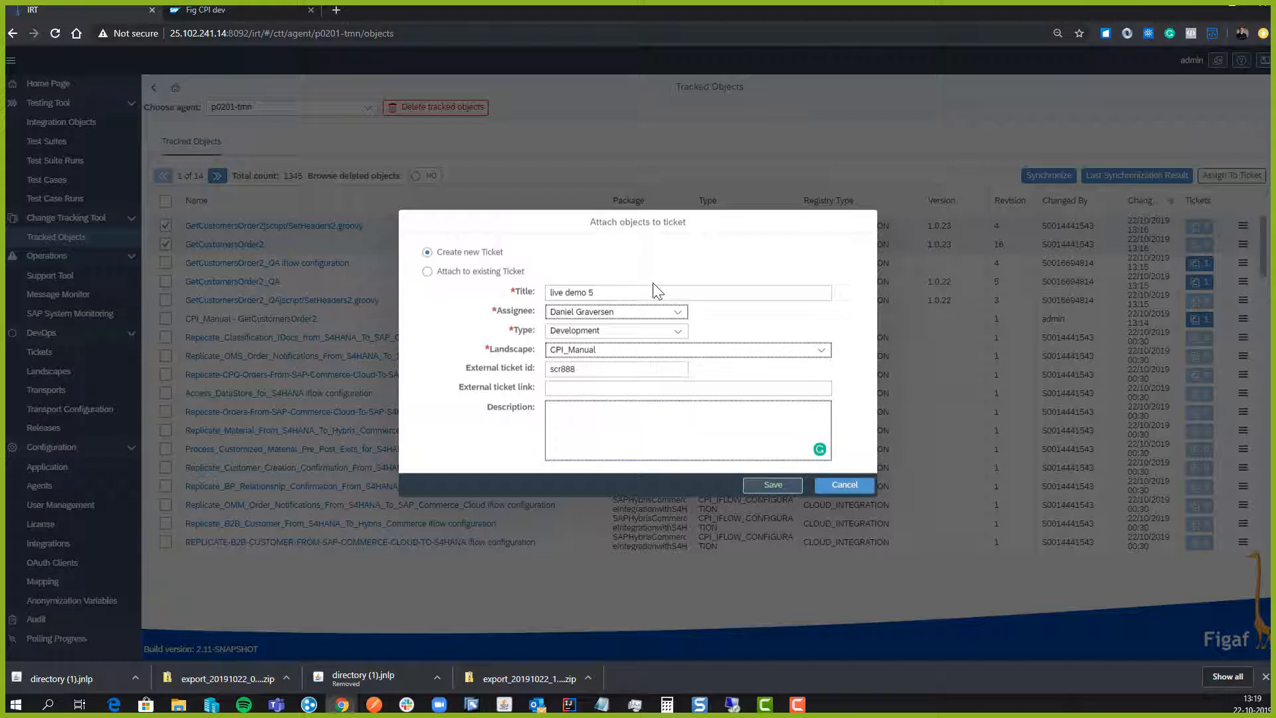
{"action": "left_click", "coordinate": [657, 292]}
{"action": "key", "text": "ctrl+a"}
{"action": "key", "text": "ctrl+c"}
{"action": "left_click", "coordinate": [621, 422]}
{"action": "key", "text": "ctrl+v"}
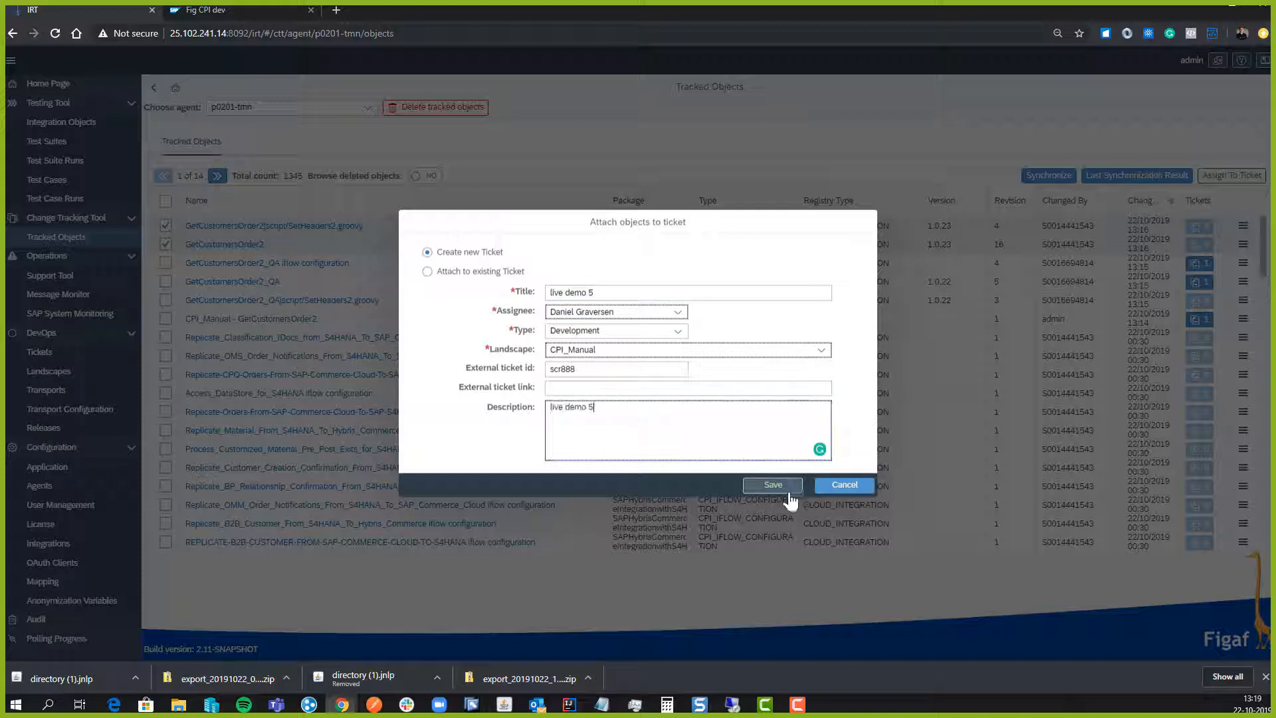
{"action": "left_click", "coordinate": [777, 486]}
{"action": "left_click", "coordinate": [717, 389]}
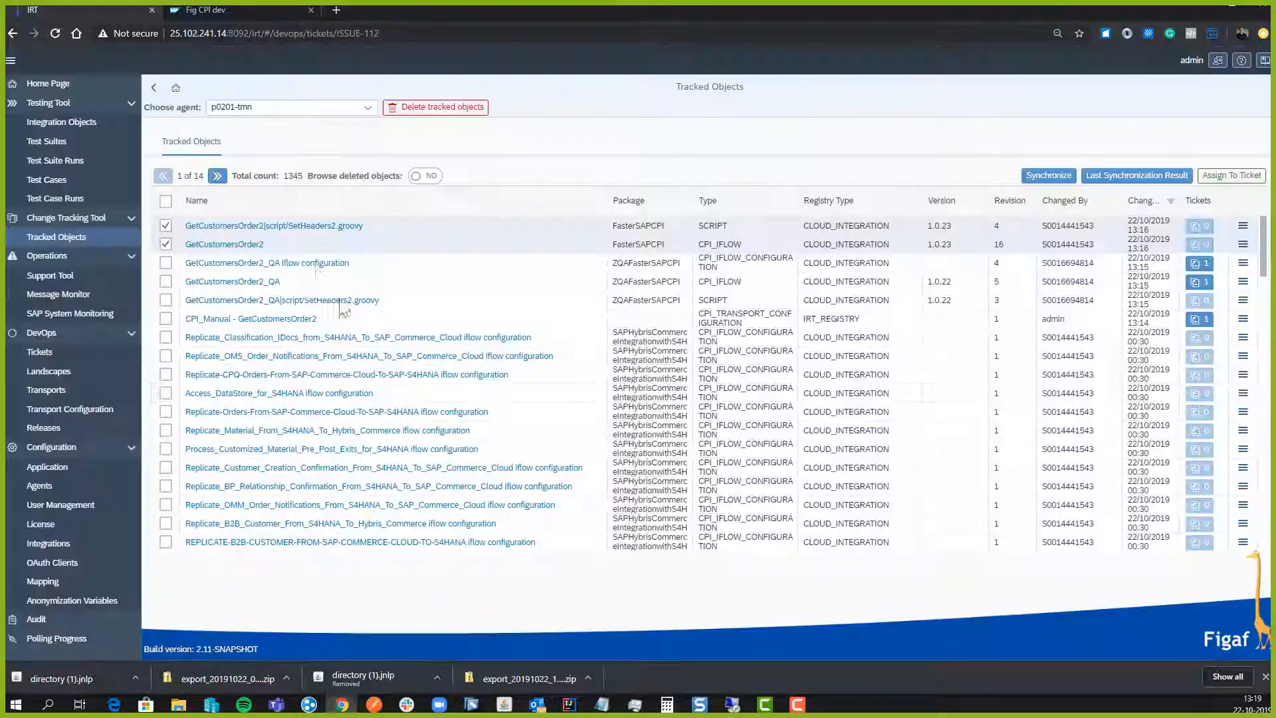
Assign the recommended GetCustomersOrder2 regression test case to the new ticket
{"action": "left_click", "coordinate": [244, 229]}
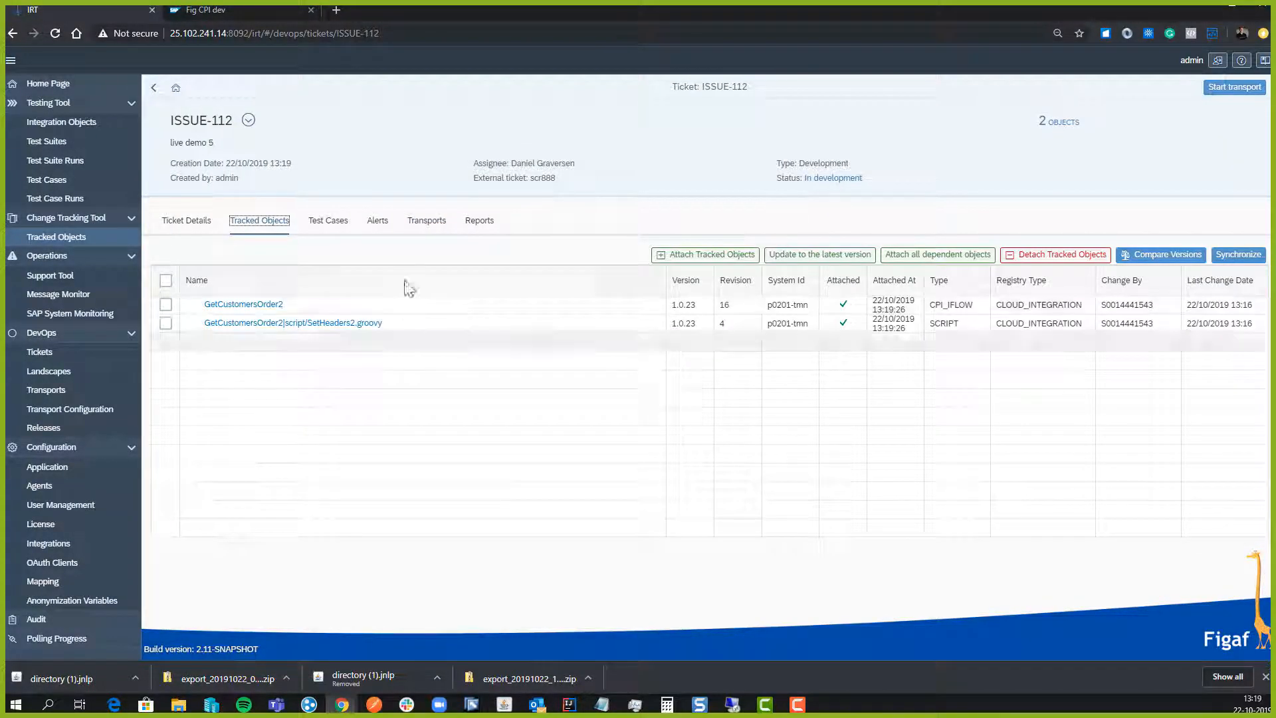
{"action": "left_click", "coordinate": [343, 229]}
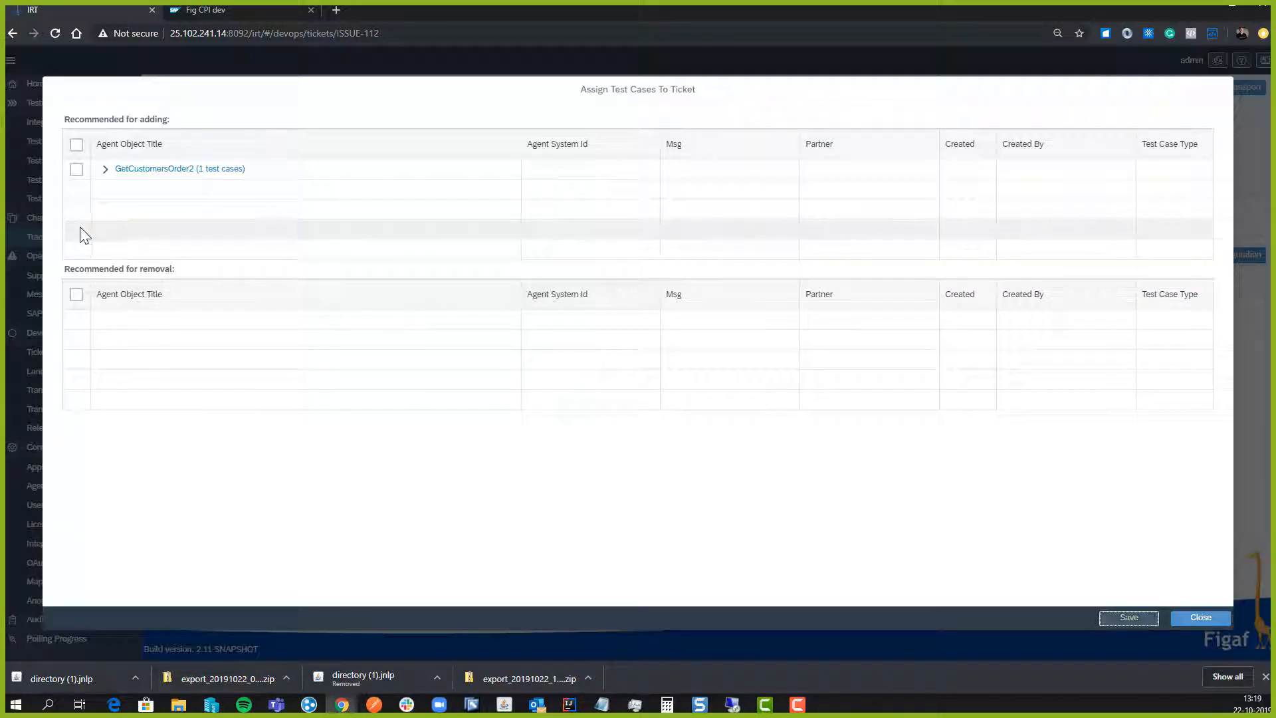
{"action": "left_click", "coordinate": [105, 169]}
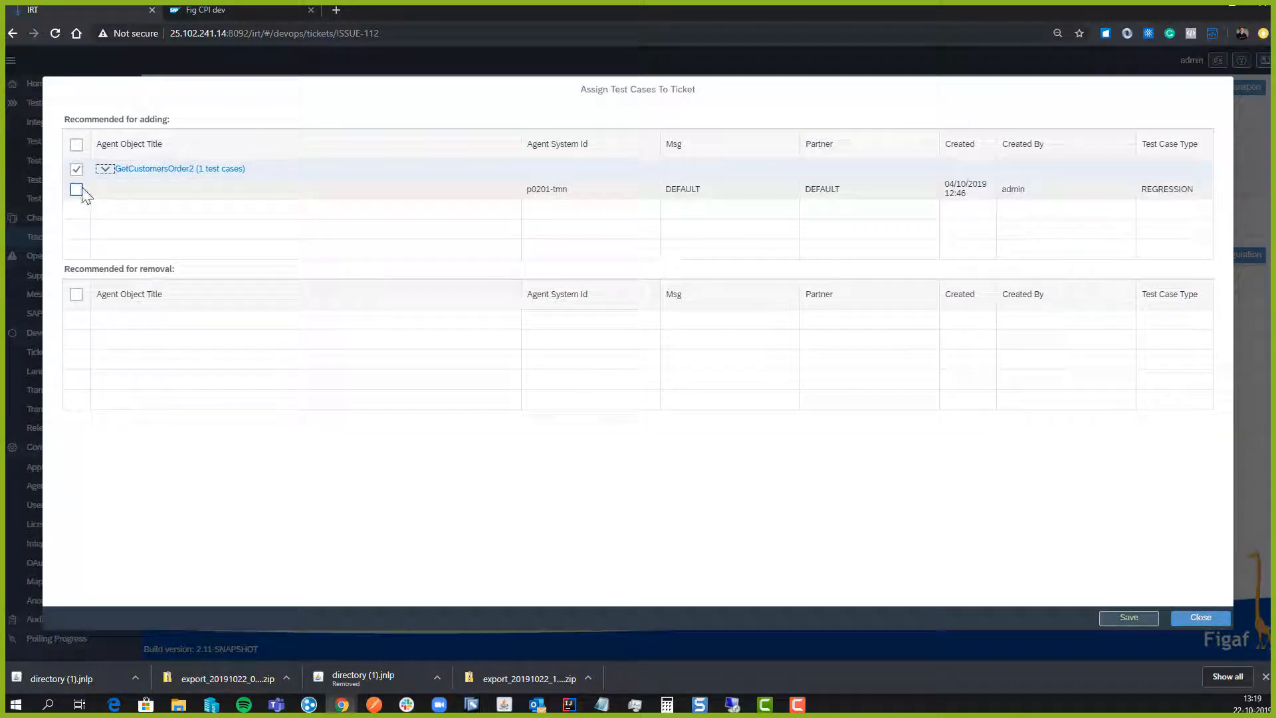
{"action": "left_click", "coordinate": [77, 189]}
{"action": "left_click", "coordinate": [1117, 622]}
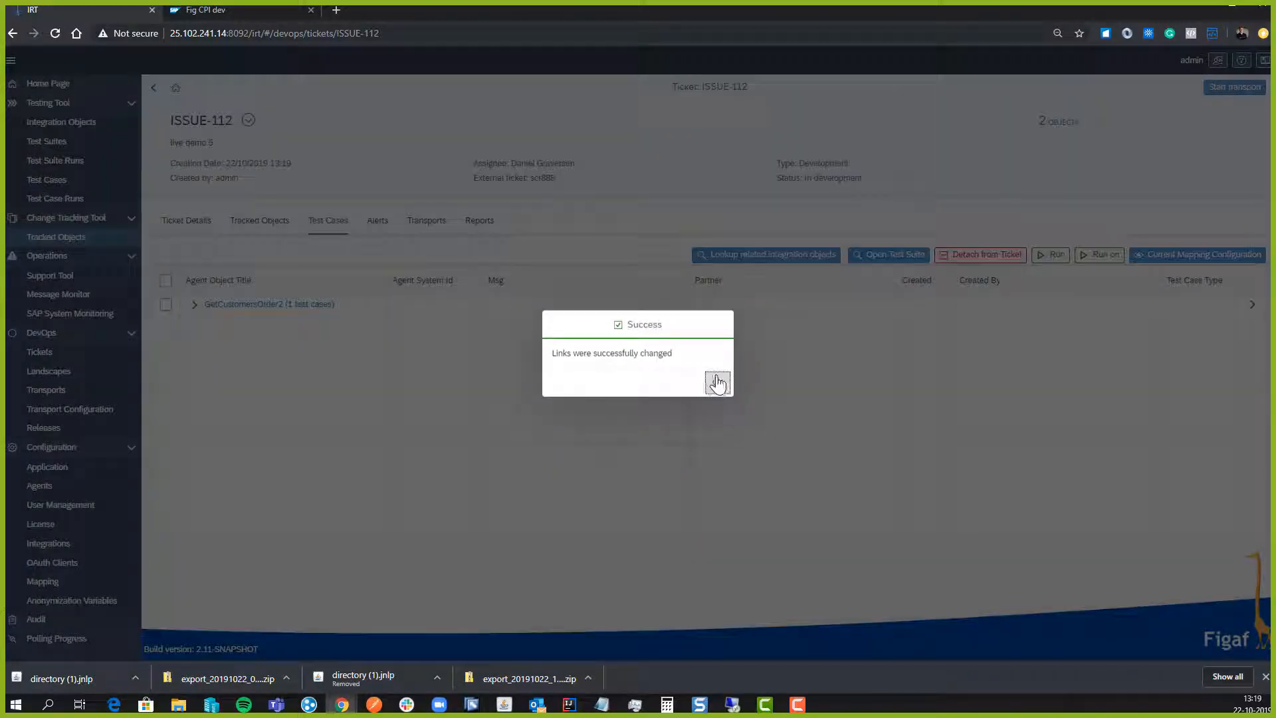
{"action": "left_click", "coordinate": [718, 382]}
Compare revisions 3 and 4 of the ticket's SetHeaders2.groovy script, examine the changed line, and return to the ticket
{"action": "left_click", "coordinate": [258, 221]}
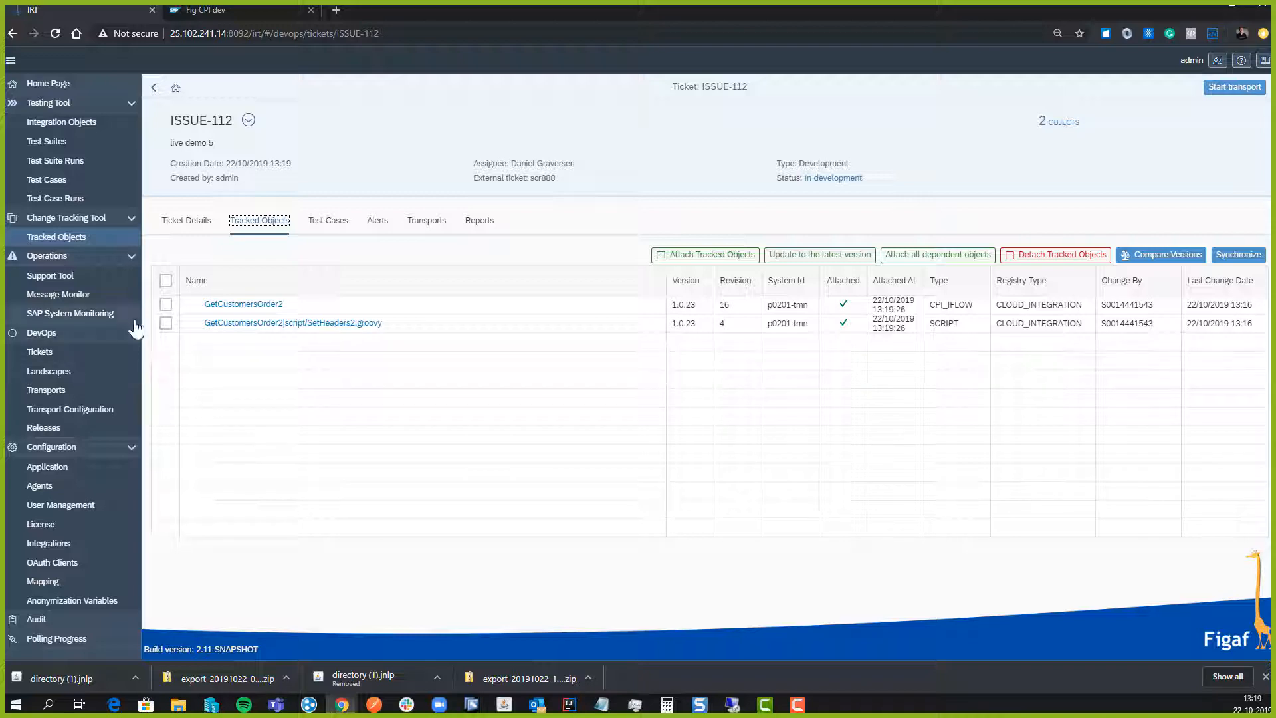
{"action": "left_click", "coordinate": [236, 325]}
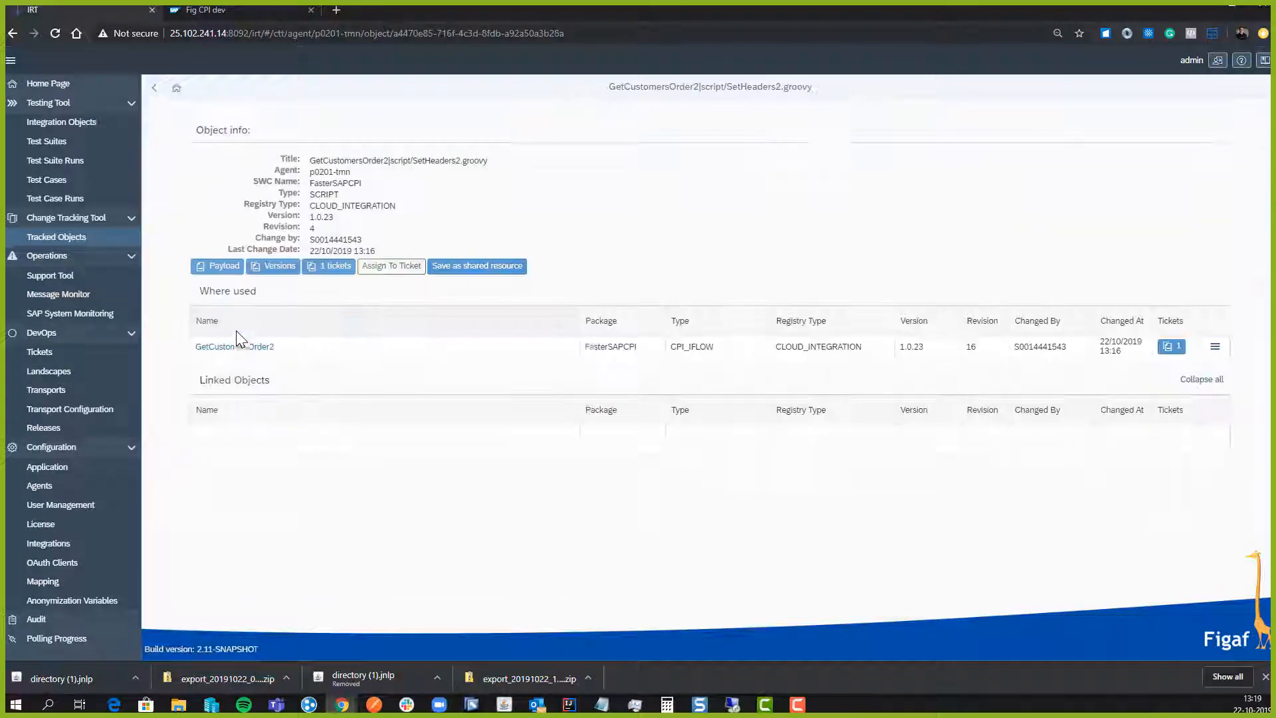
{"action": "left_click", "coordinate": [262, 268]}
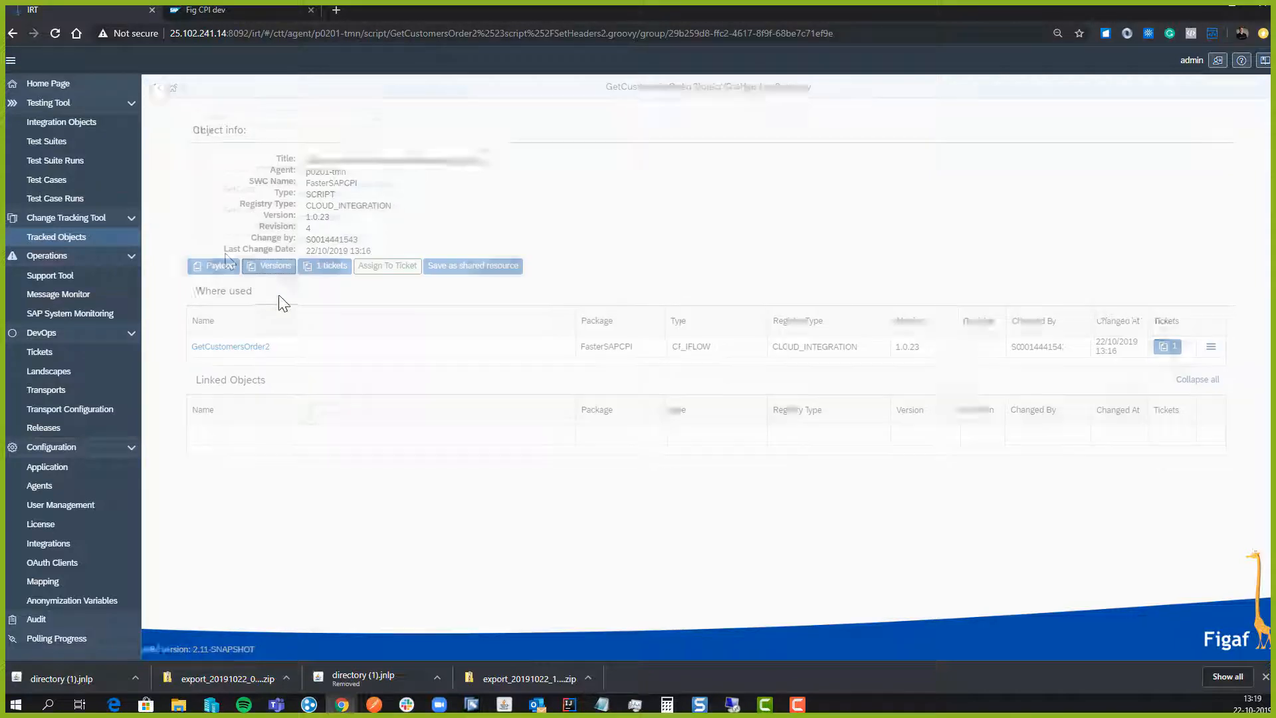
{"action": "left_click", "coordinate": [194, 190]}
{"action": "left_click", "coordinate": [195, 169]}
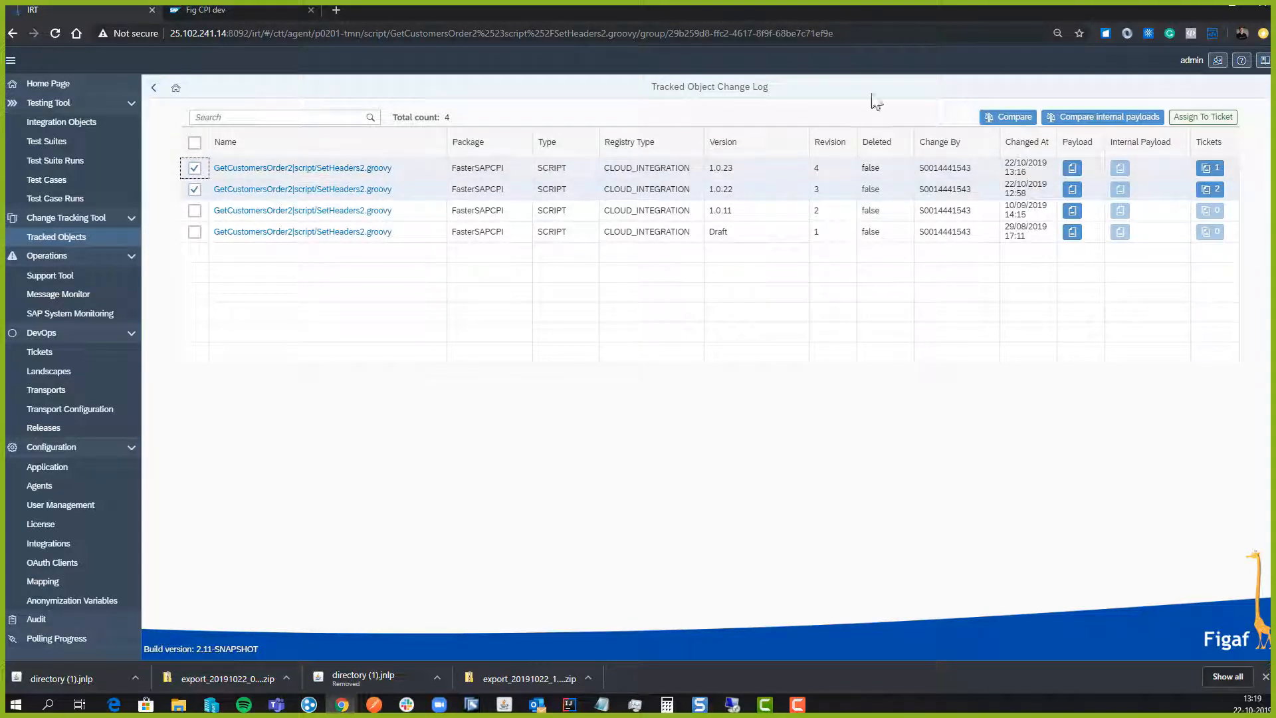
{"action": "left_click", "coordinate": [1022, 122]}
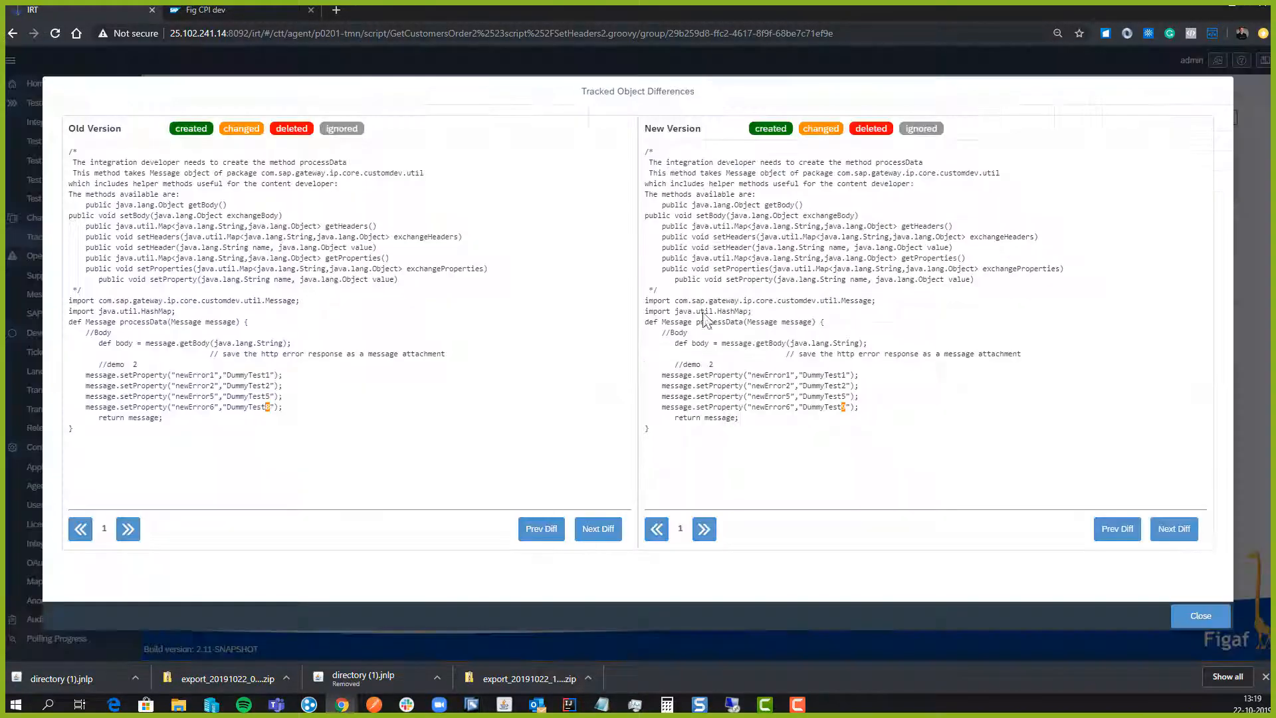
{"action": "left_click_drag", "start_coordinate": [859, 407], "coordinate": [761, 409]}
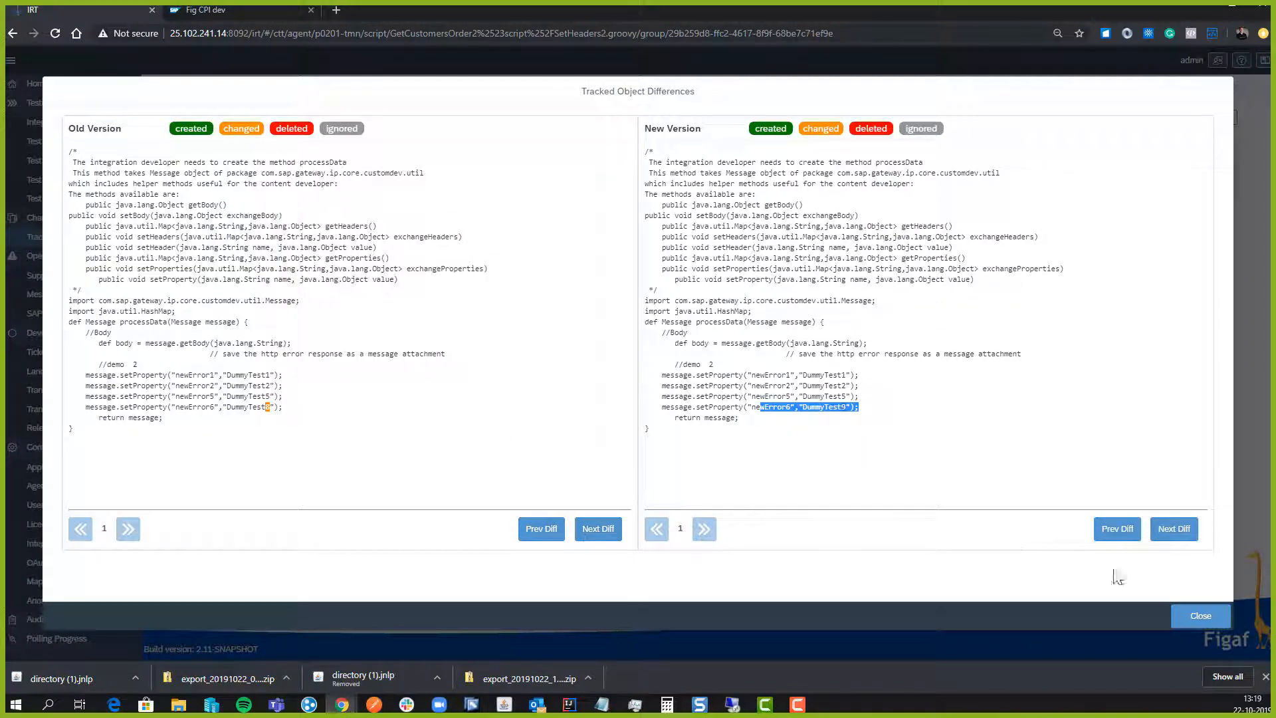
{"action": "left_click", "coordinate": [1201, 617]}
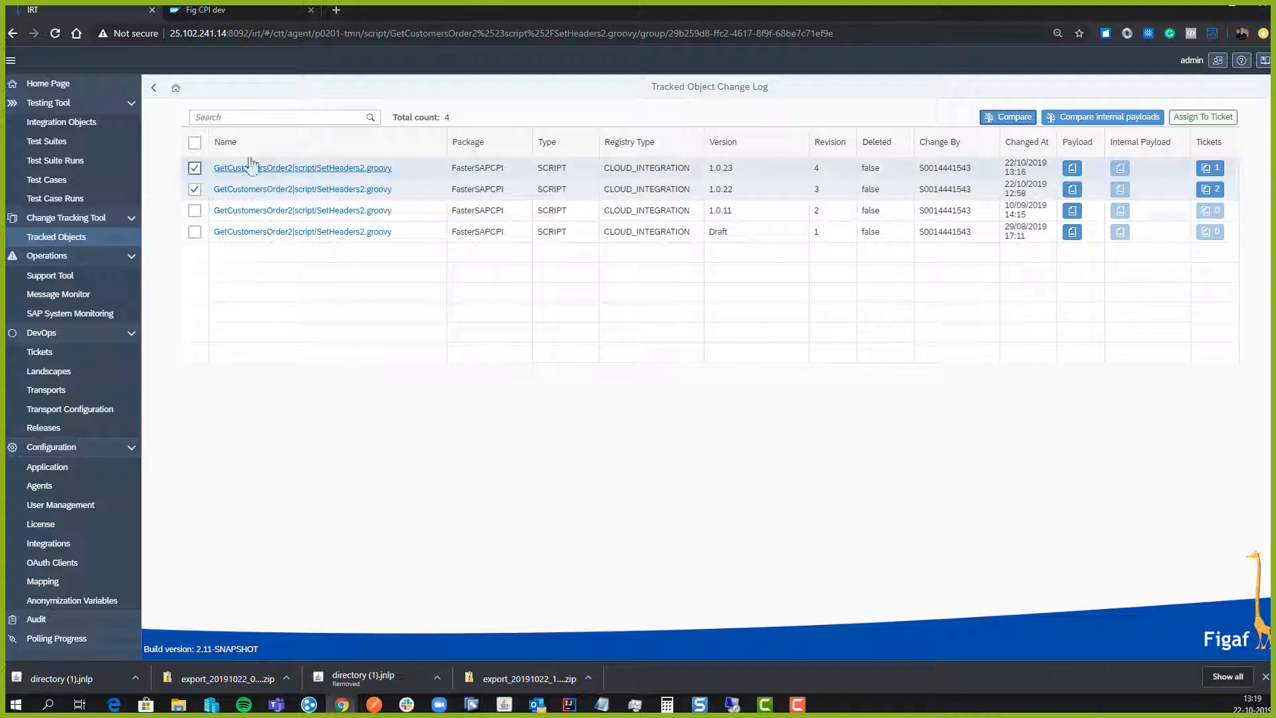
{"action": "left_click", "coordinate": [154, 87]}
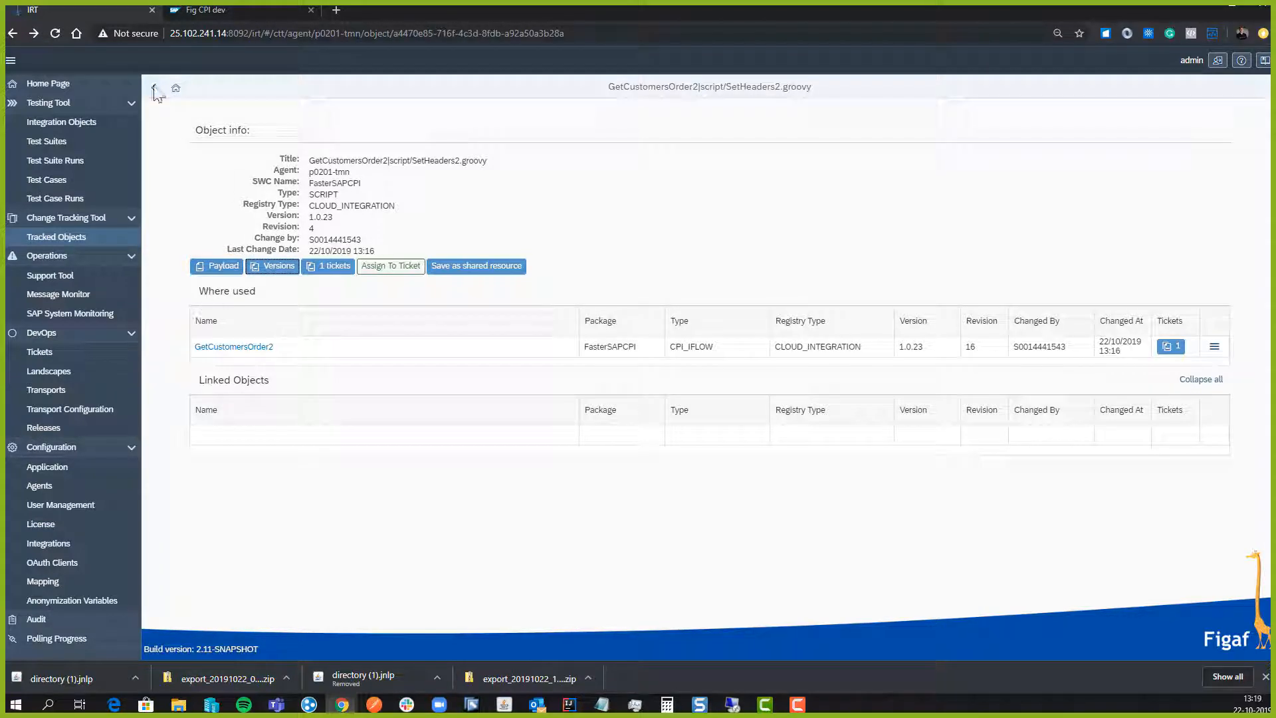
{"action": "left_click", "coordinate": [154, 87]}
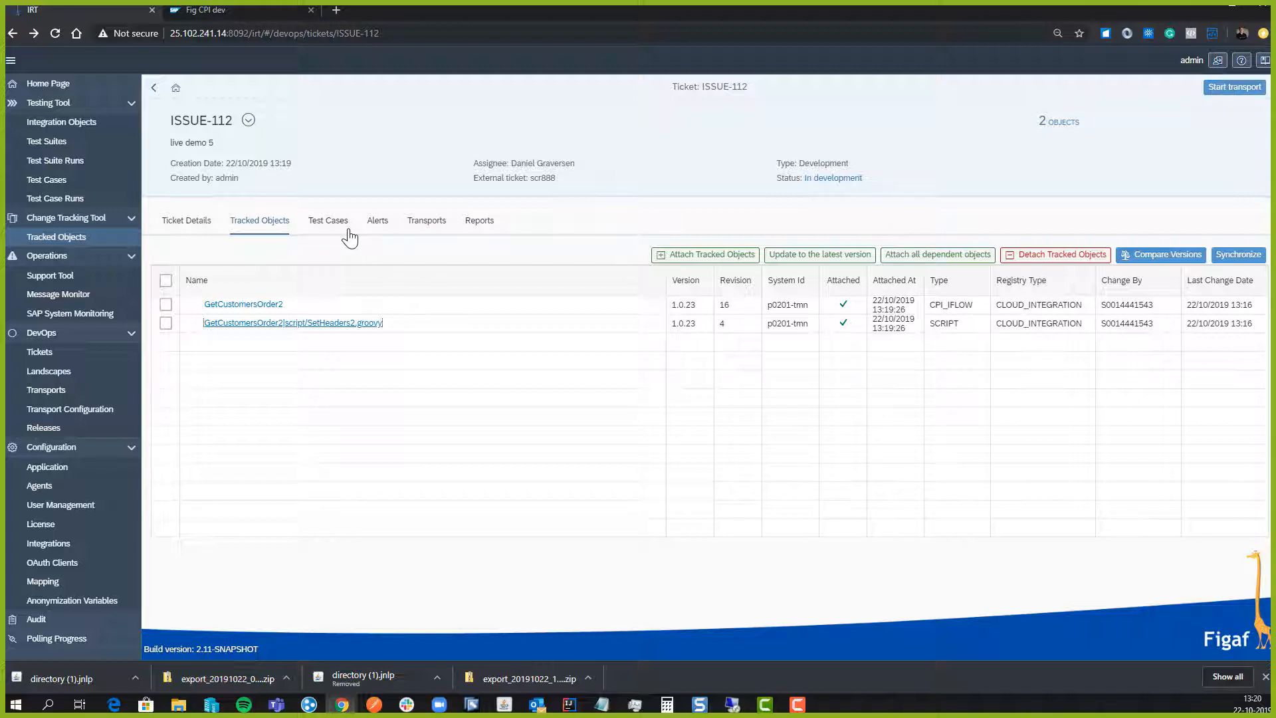
Open the ticket's transports and move the ticket from development to the transport stage
{"action": "left_click", "coordinate": [438, 223]}
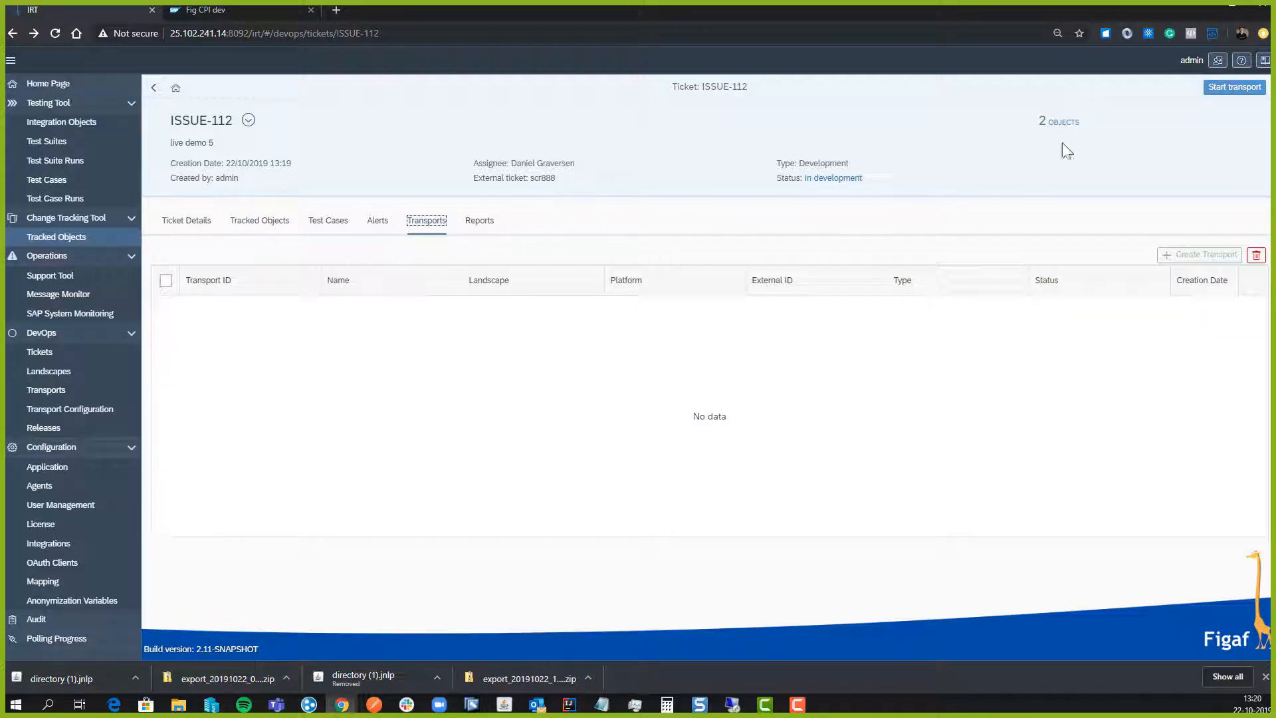
{"action": "left_click", "coordinate": [1232, 93]}
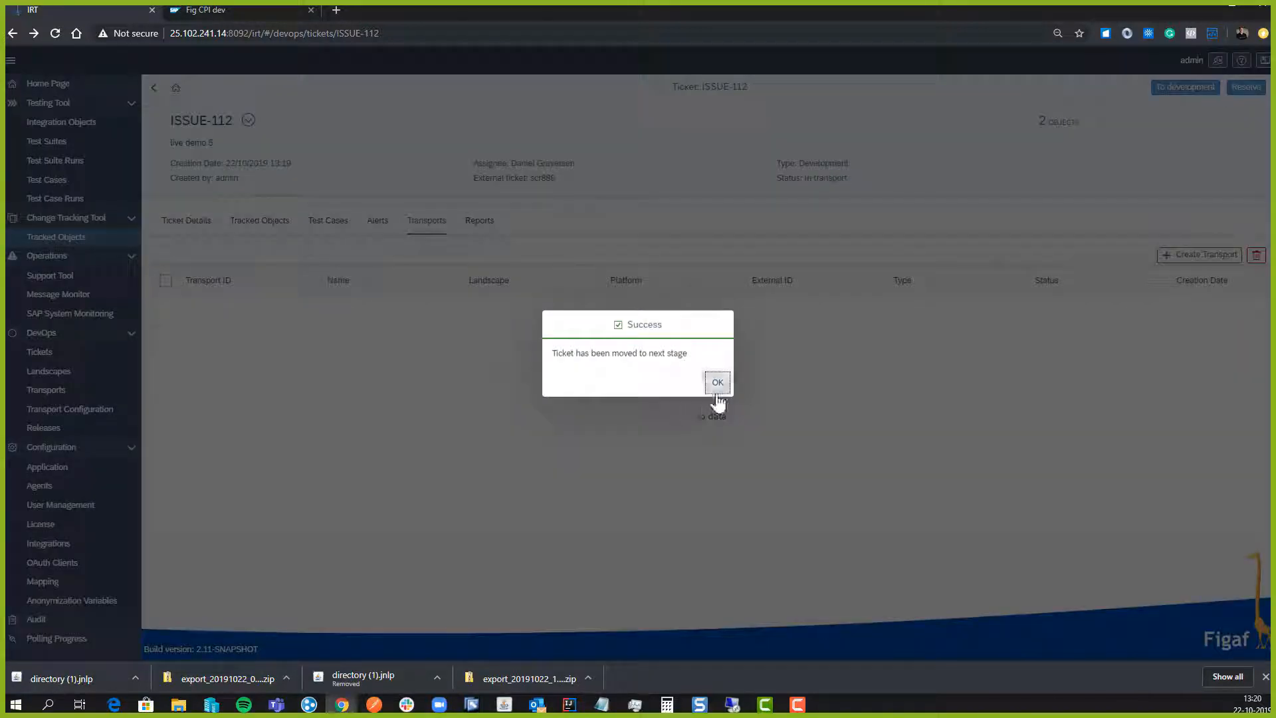
{"action": "left_click", "coordinate": [715, 383]}
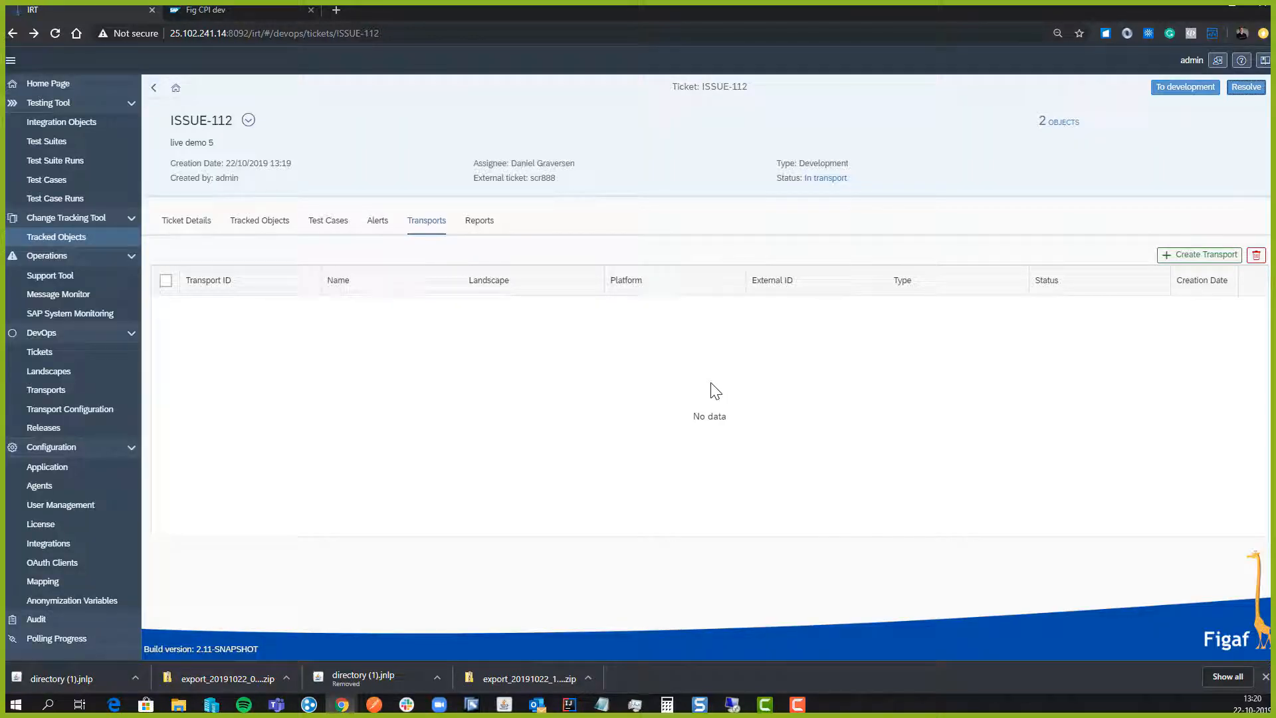
Create a transport for the ticket with the CPI_Manual landscape and the GetCustomersOrder2 object, and refresh its creation progress
{"action": "left_click", "coordinate": [1207, 257]}
{"action": "left_click", "coordinate": [750, 364]}
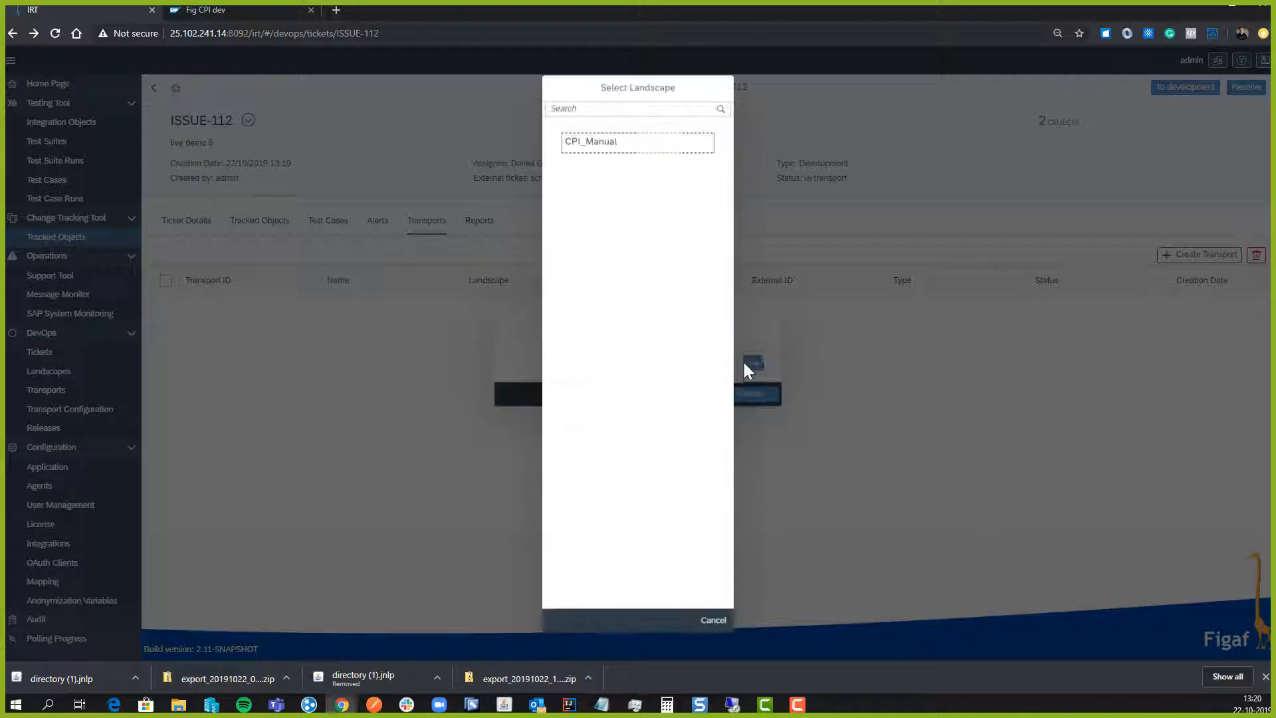
{"action": "left_click", "coordinate": [612, 153]}
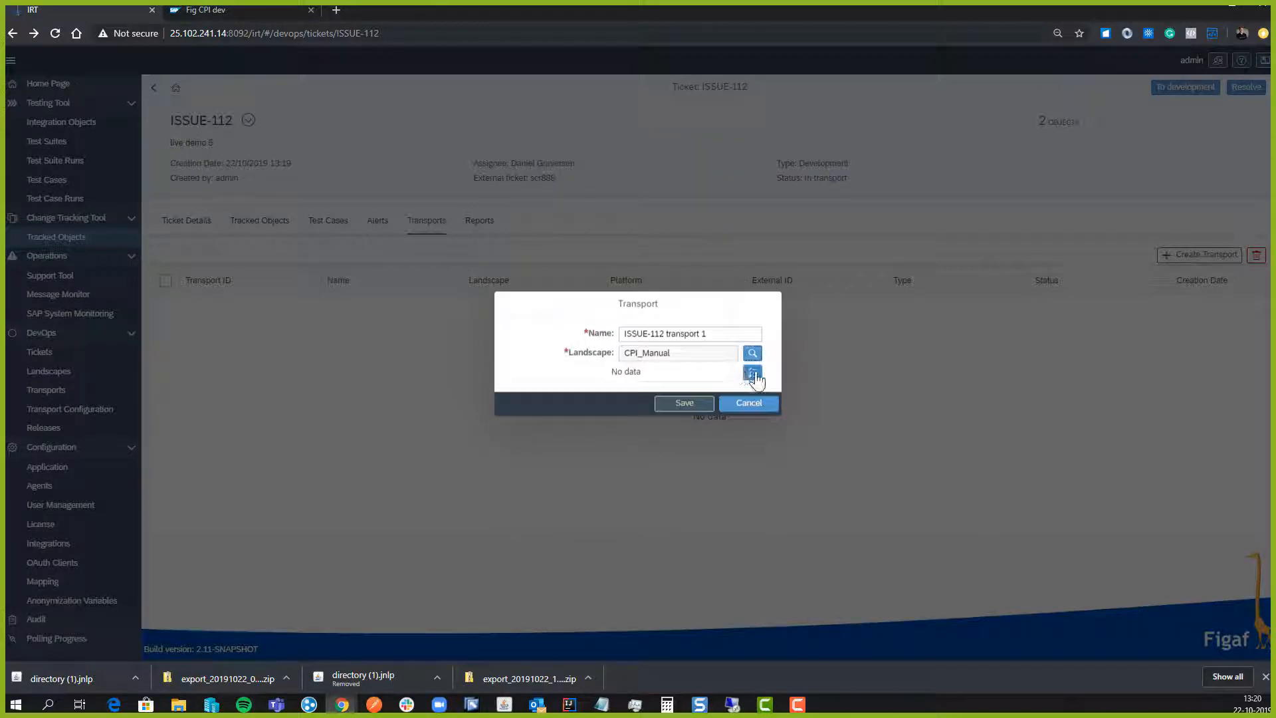
{"action": "left_click", "coordinate": [752, 373]}
{"action": "left_click", "coordinate": [85, 175]}
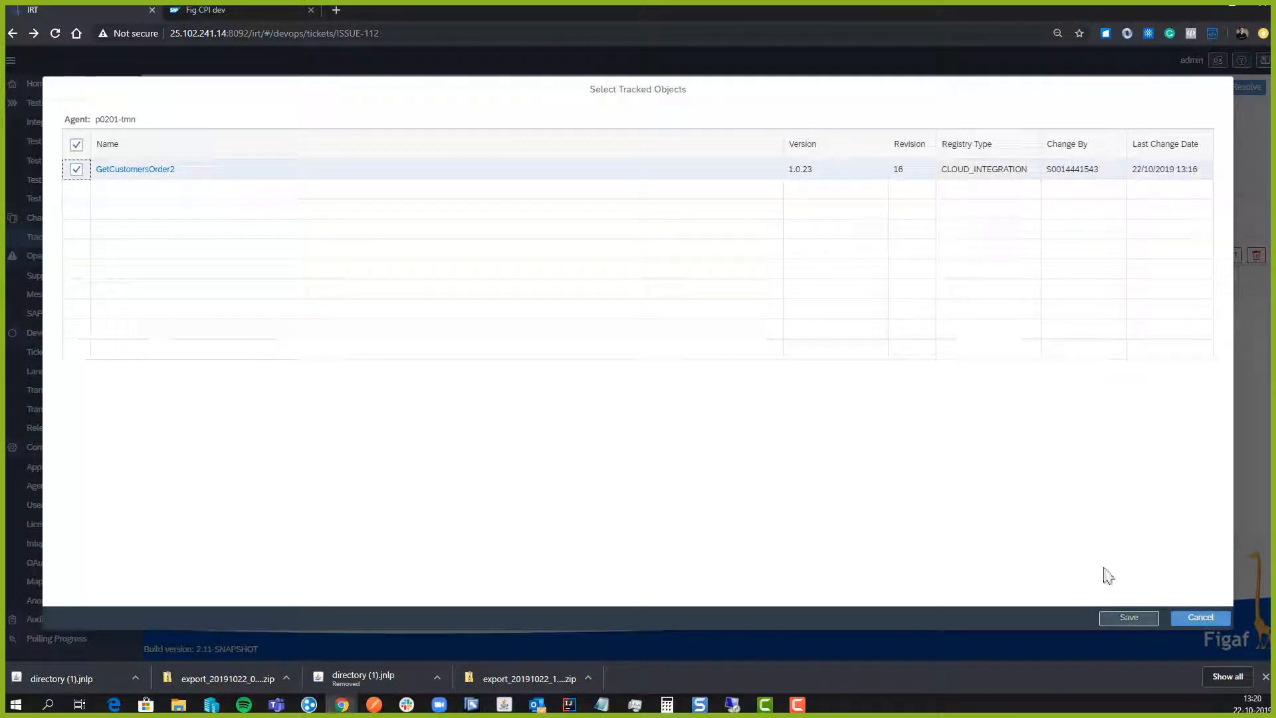
{"action": "left_click", "coordinate": [1128, 618]}
{"action": "left_click", "coordinate": [684, 404]}
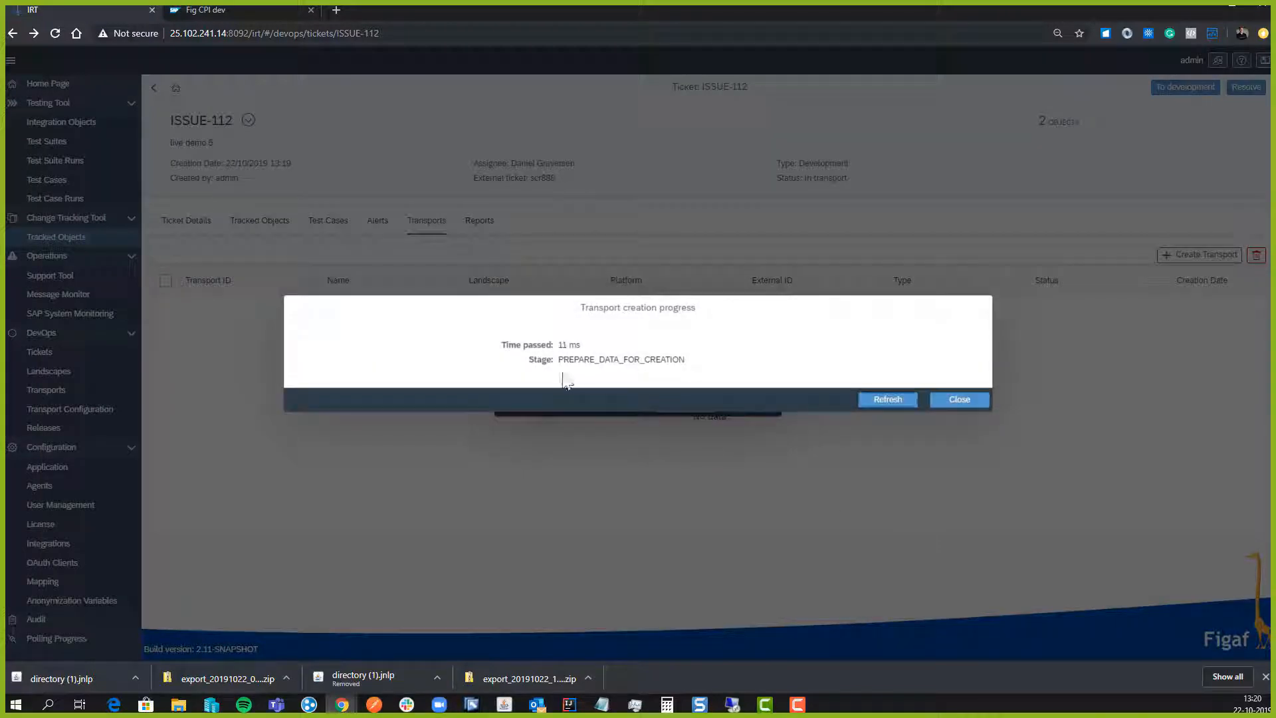
{"action": "left_click", "coordinate": [884, 401]}
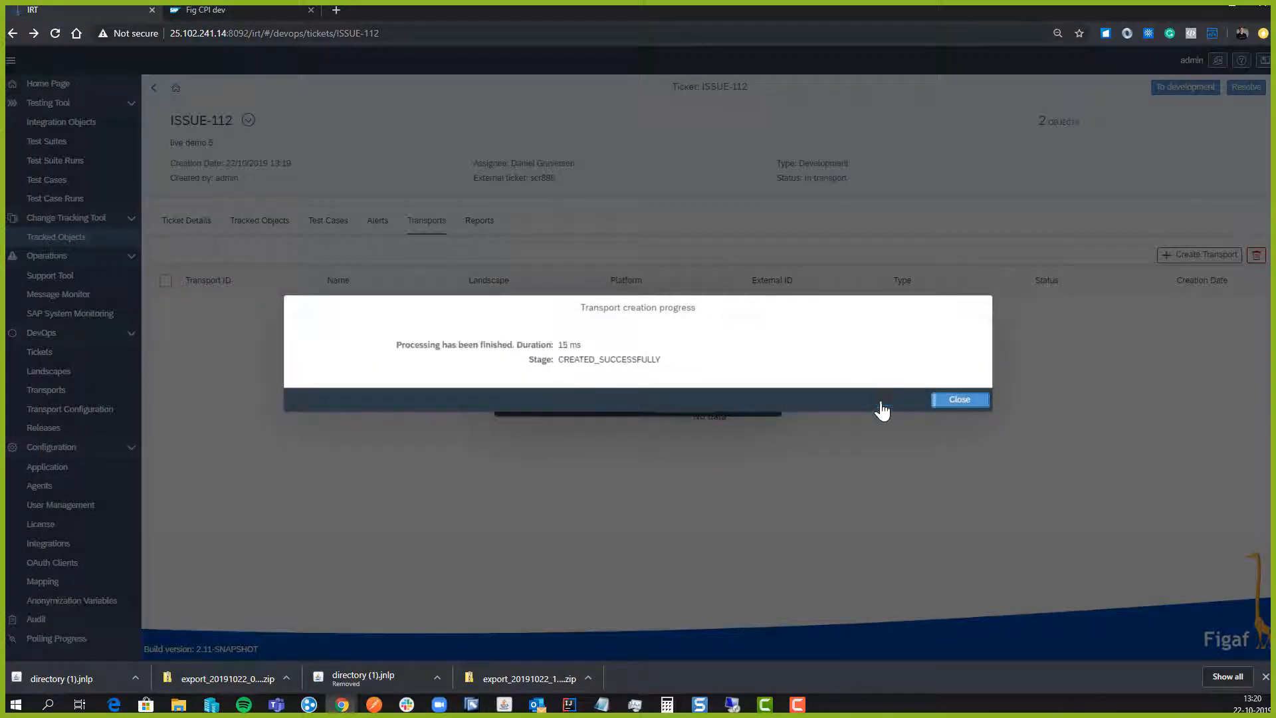
Open the new transport's GetCustomersOrder2 configuration, enter the apikey parameter for p0201-tmn (QA), save it, and return to the transport
{"action": "left_click", "coordinate": [976, 402]}
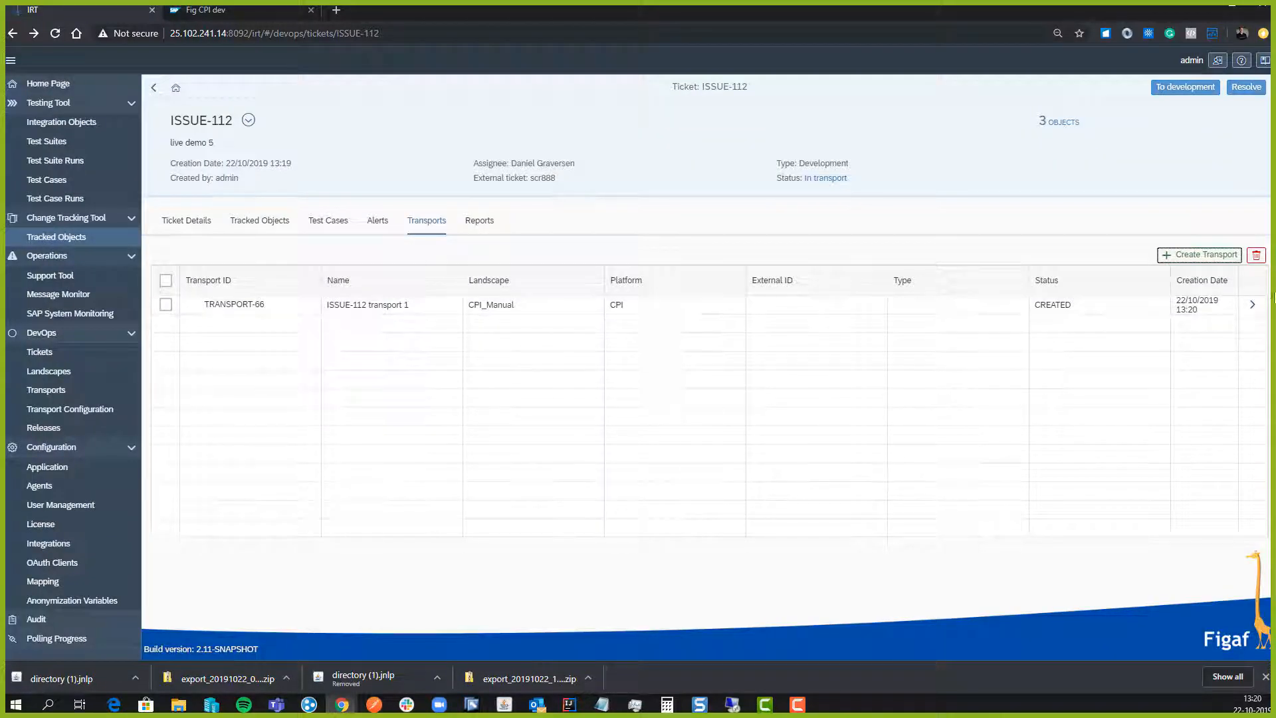
{"action": "left_click", "coordinate": [1254, 307]}
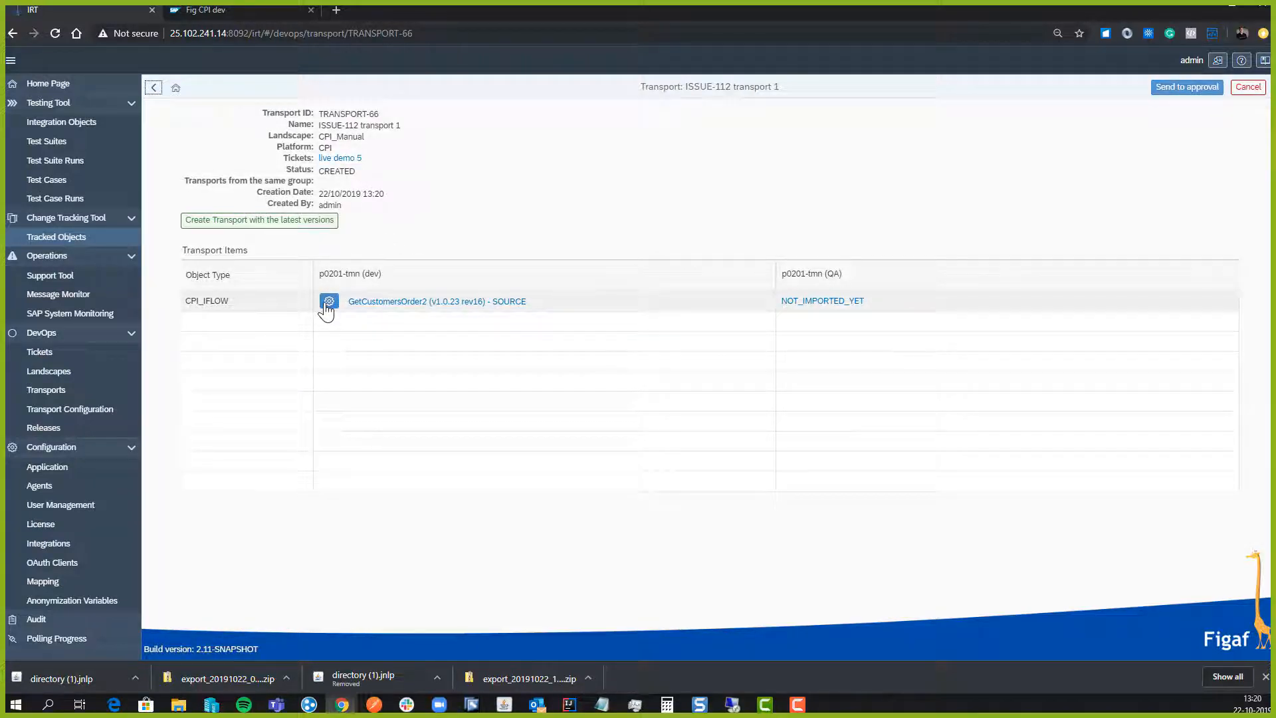
{"action": "left_click", "coordinate": [328, 302]}
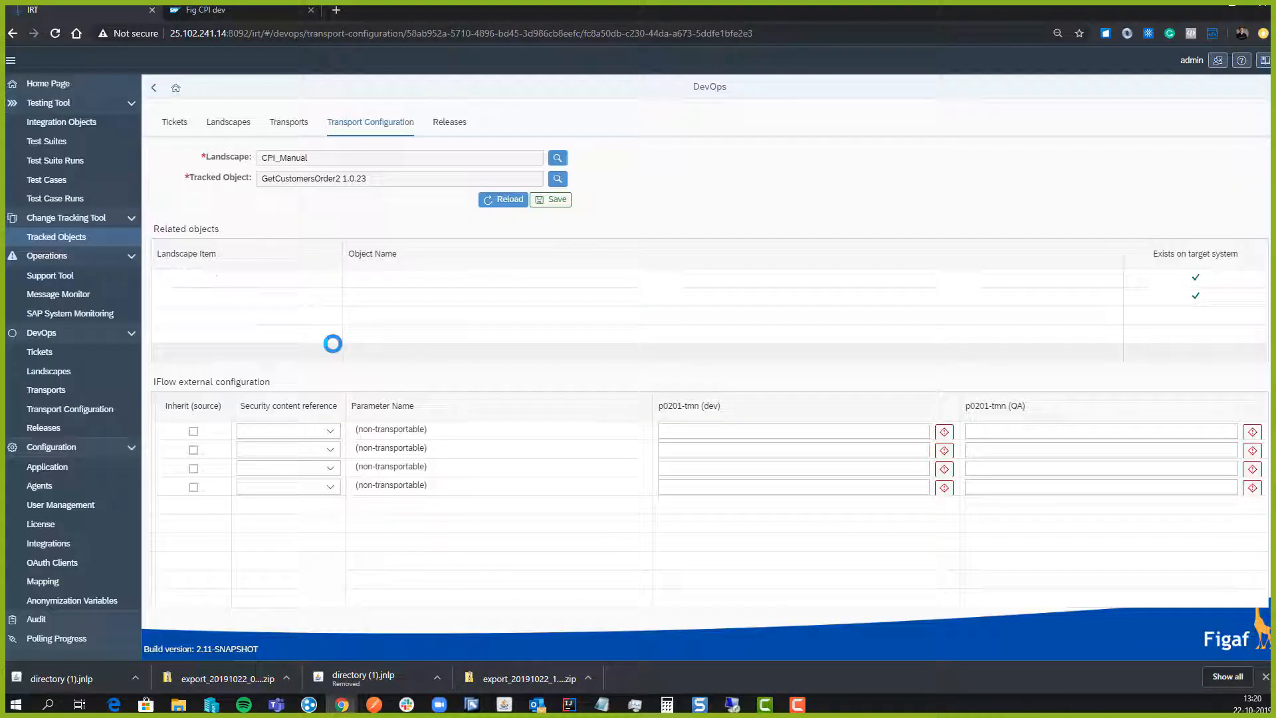
{"action": "left_click", "coordinate": [1009, 432]}
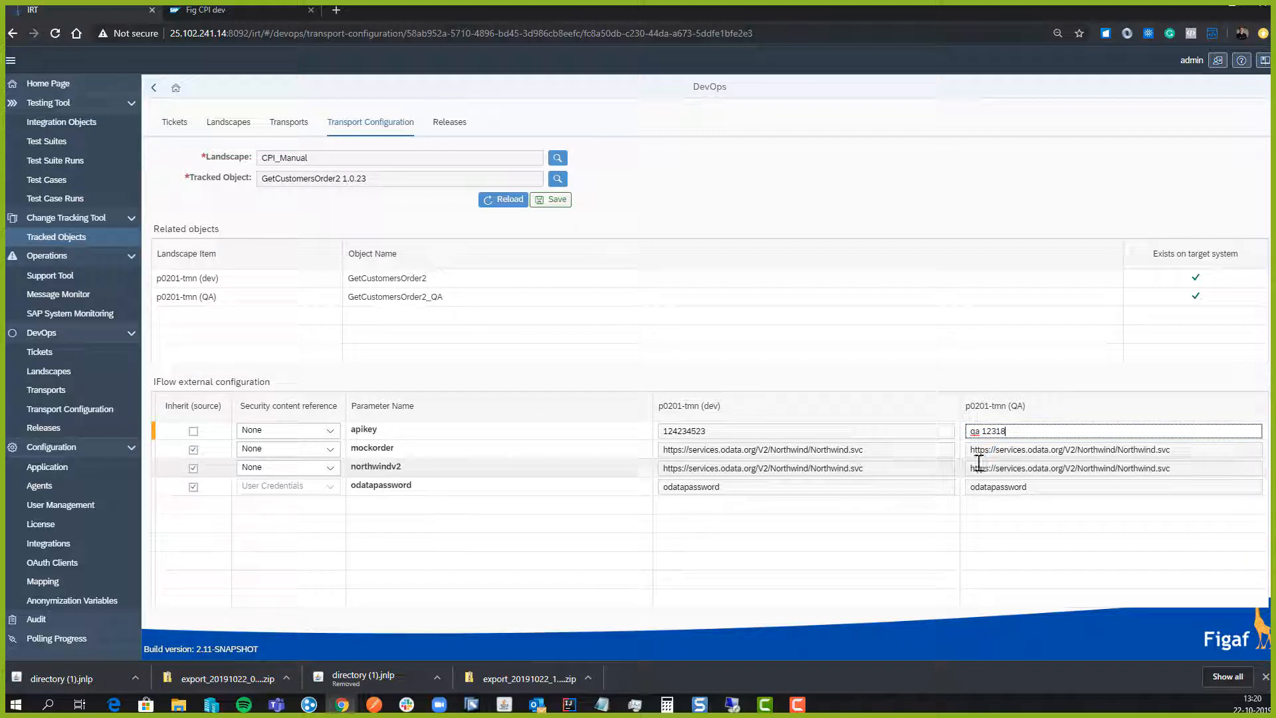
{"action": "left_click", "coordinate": [551, 200]}
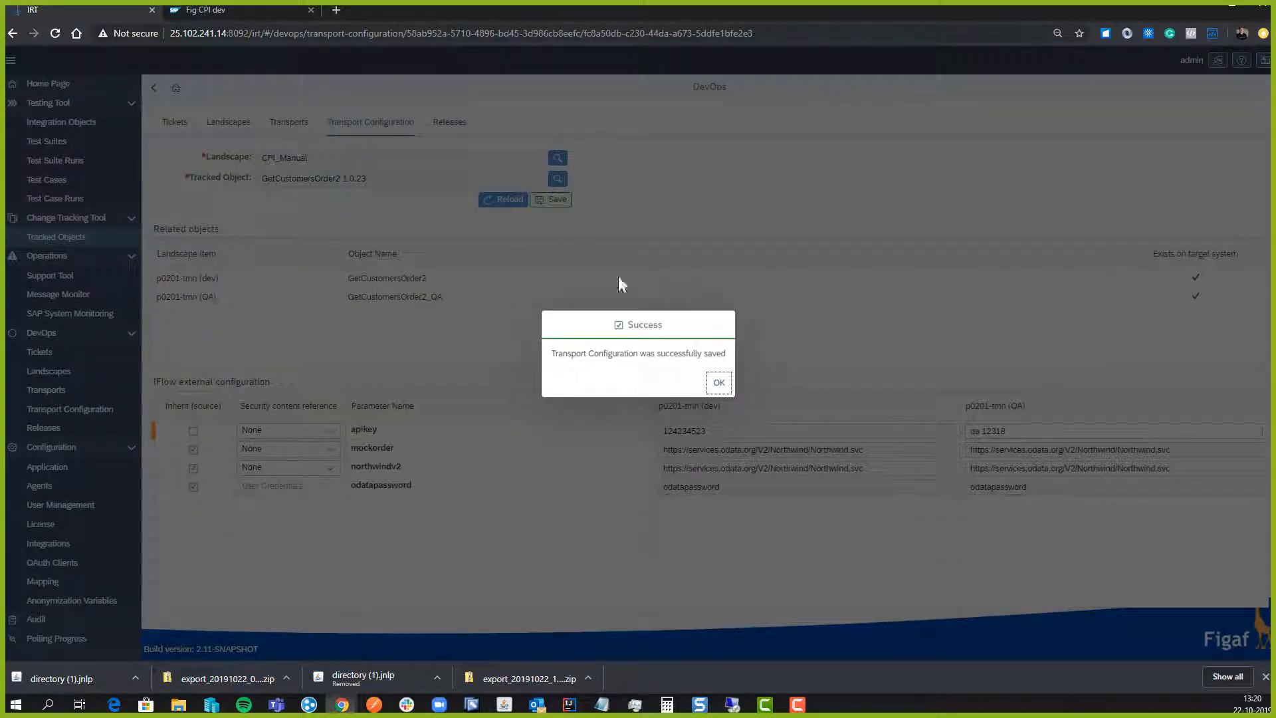
{"action": "left_click", "coordinate": [718, 382]}
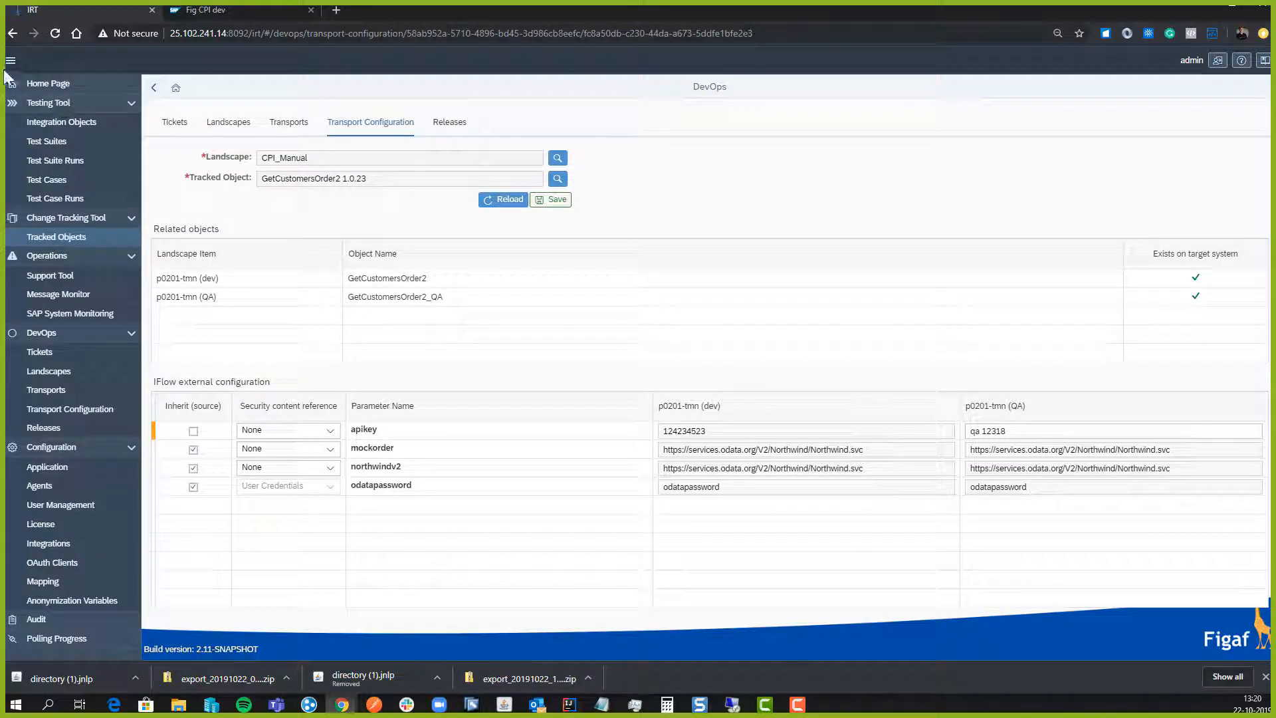
{"action": "left_click", "coordinate": [13, 33]}
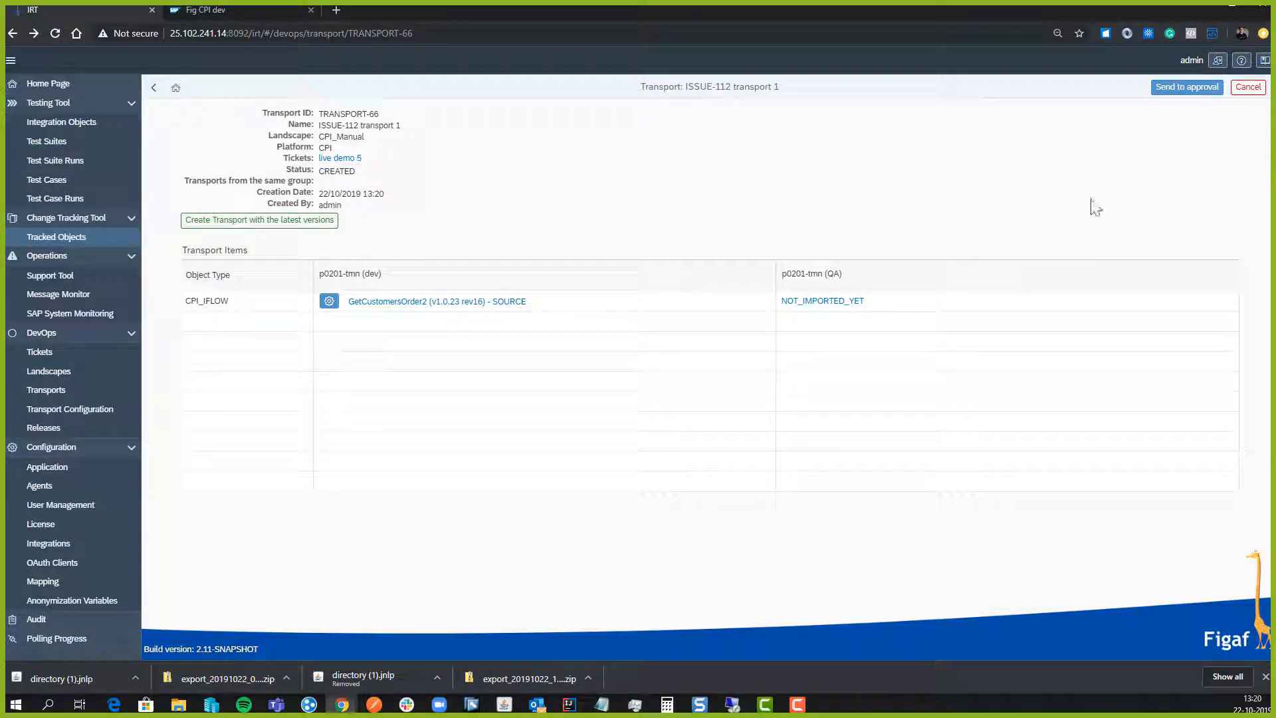
Send the transport to approval and approve it with the comment "go"
{"action": "left_click", "coordinate": [1177, 87]}
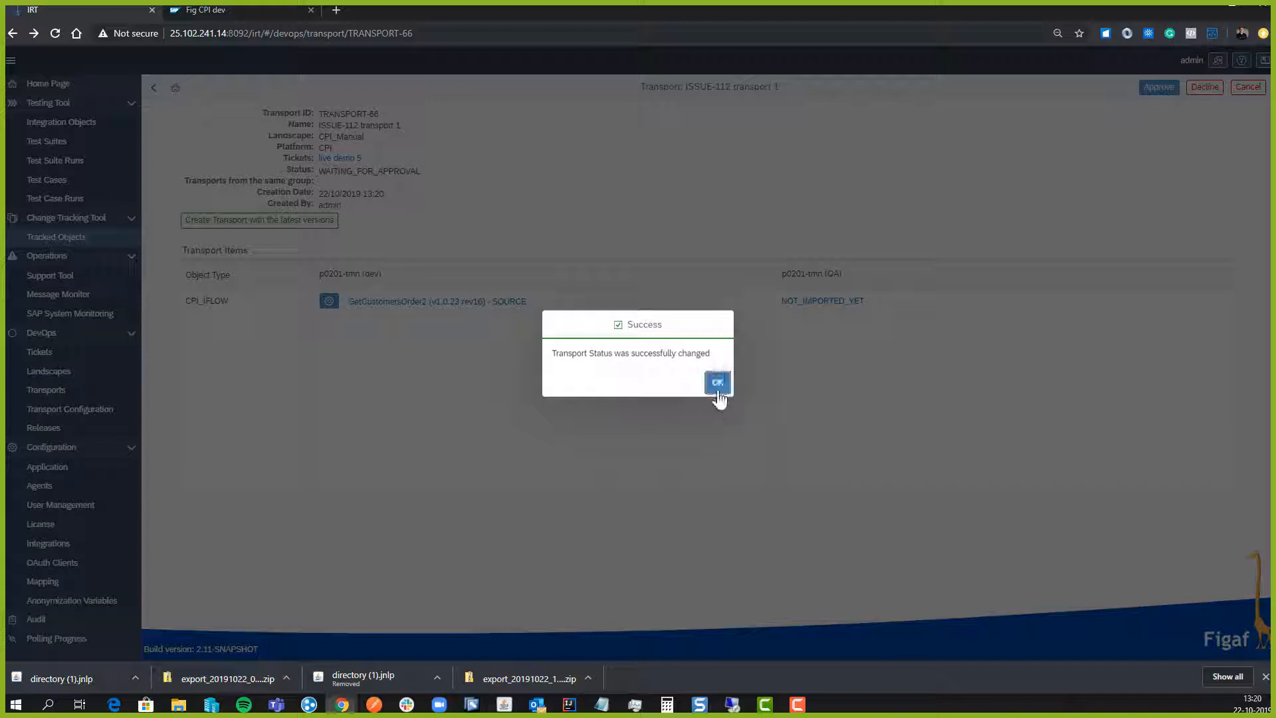
{"action": "left_click", "coordinate": [718, 383]}
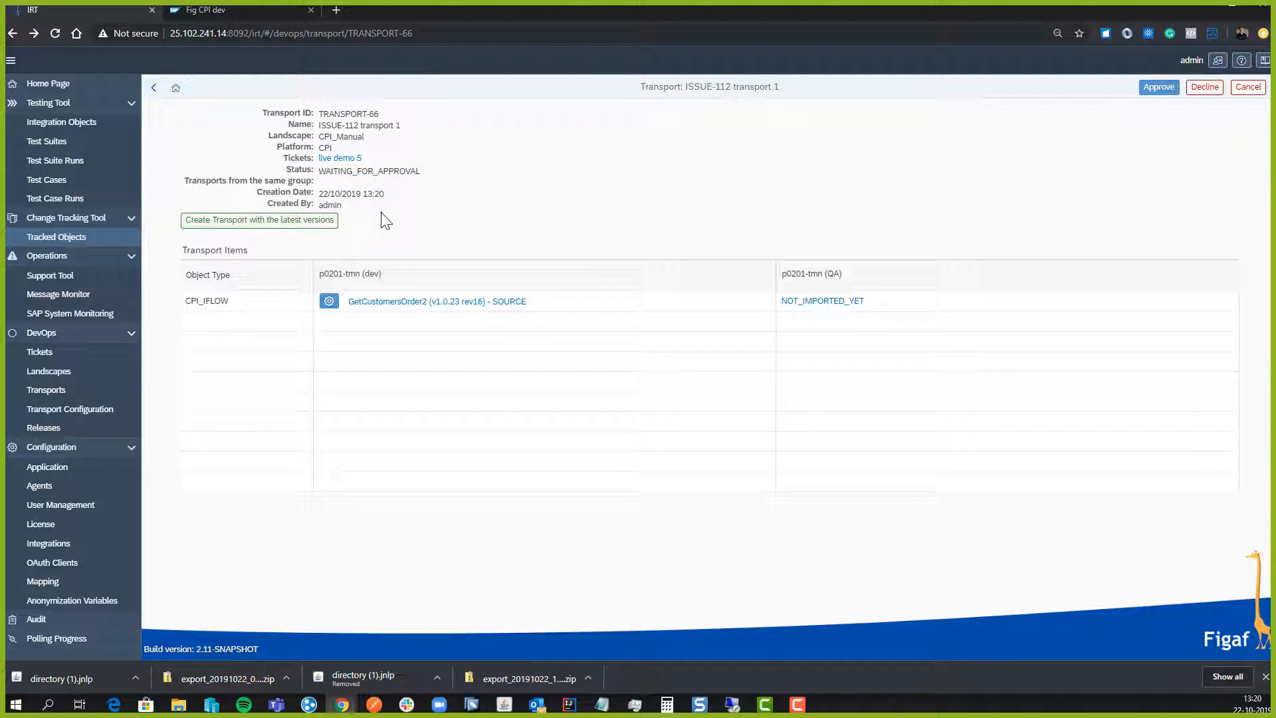
{"action": "left_click", "coordinate": [1159, 87]}
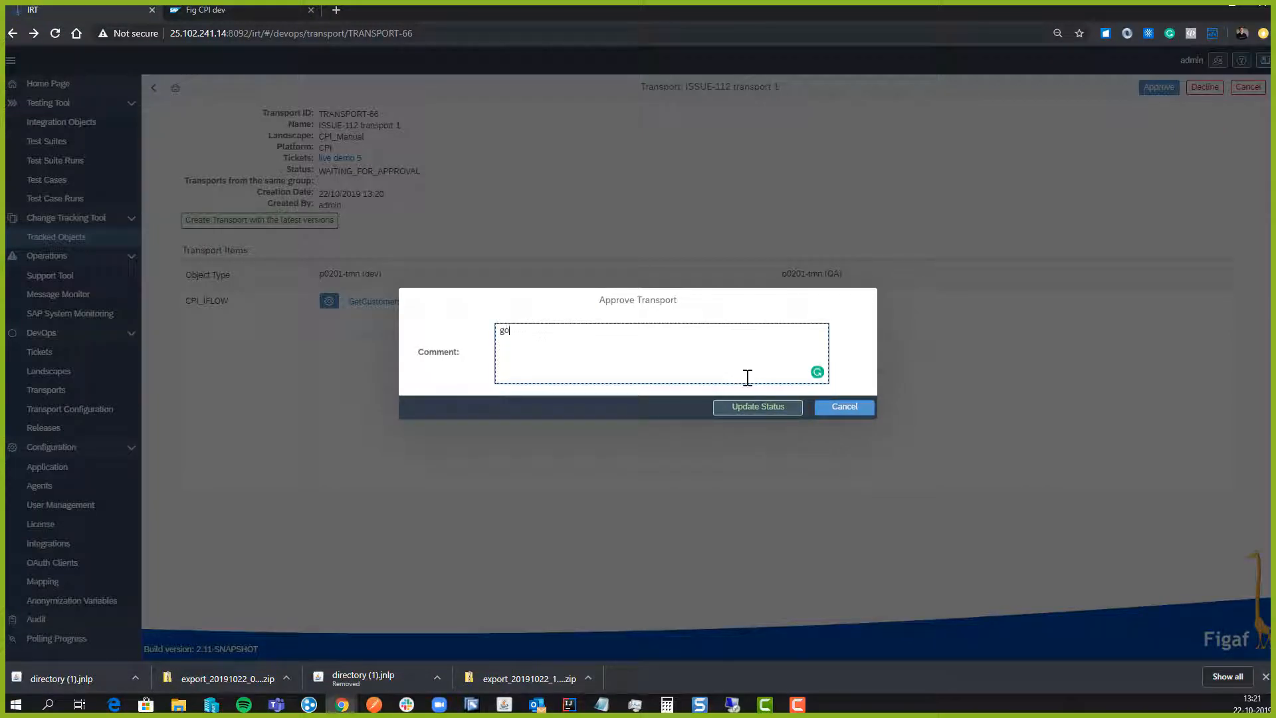
{"action": "type", "text": "go"}
{"action": "left_click", "coordinate": [758, 407]}
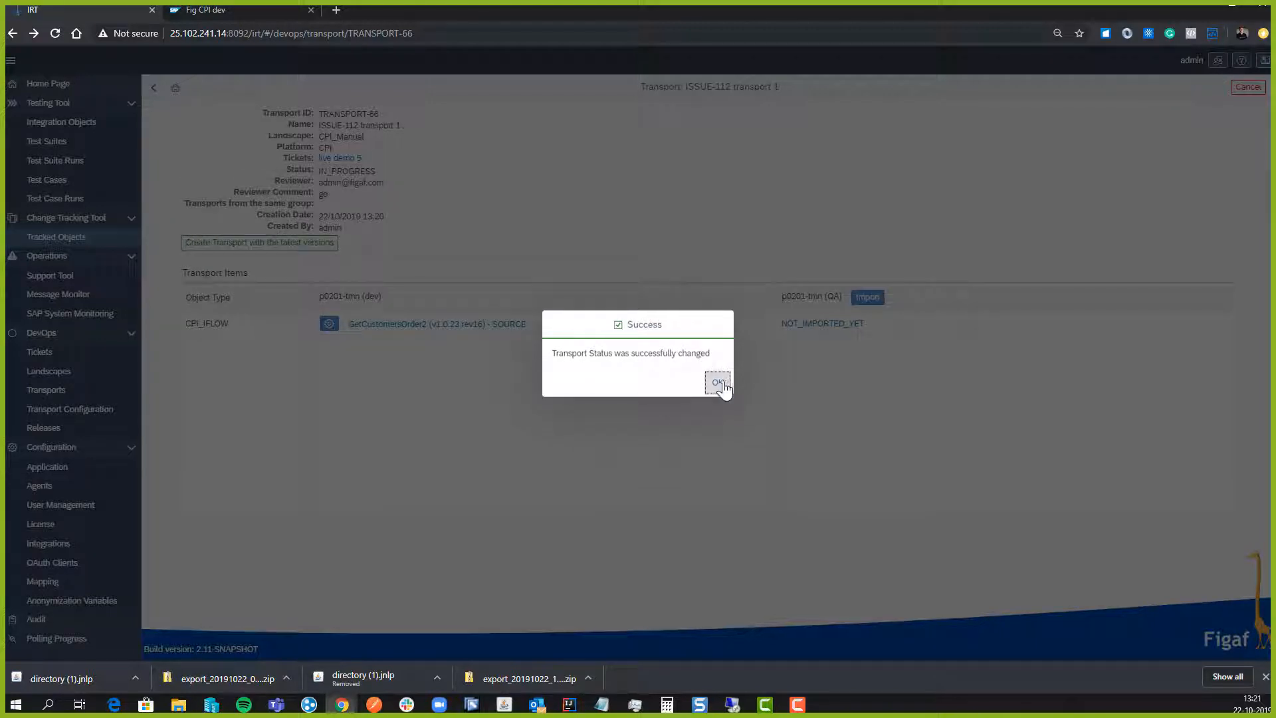
{"action": "left_click", "coordinate": [722, 386]}
Import the approved transport into p0201-tmn (QA), refreshing its progress until it finishes, and review the live demo 5 ticket's tracked objects
{"action": "left_click", "coordinate": [867, 296]}
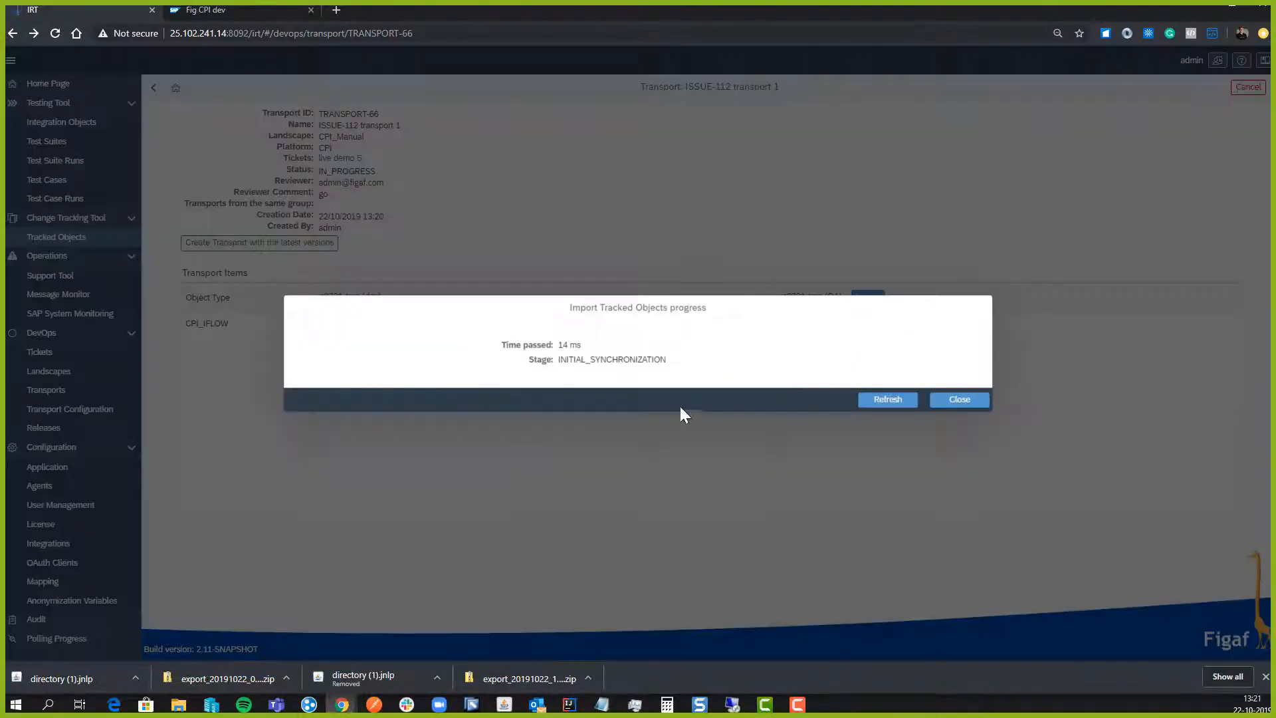
{"action": "left_click", "coordinate": [900, 409]}
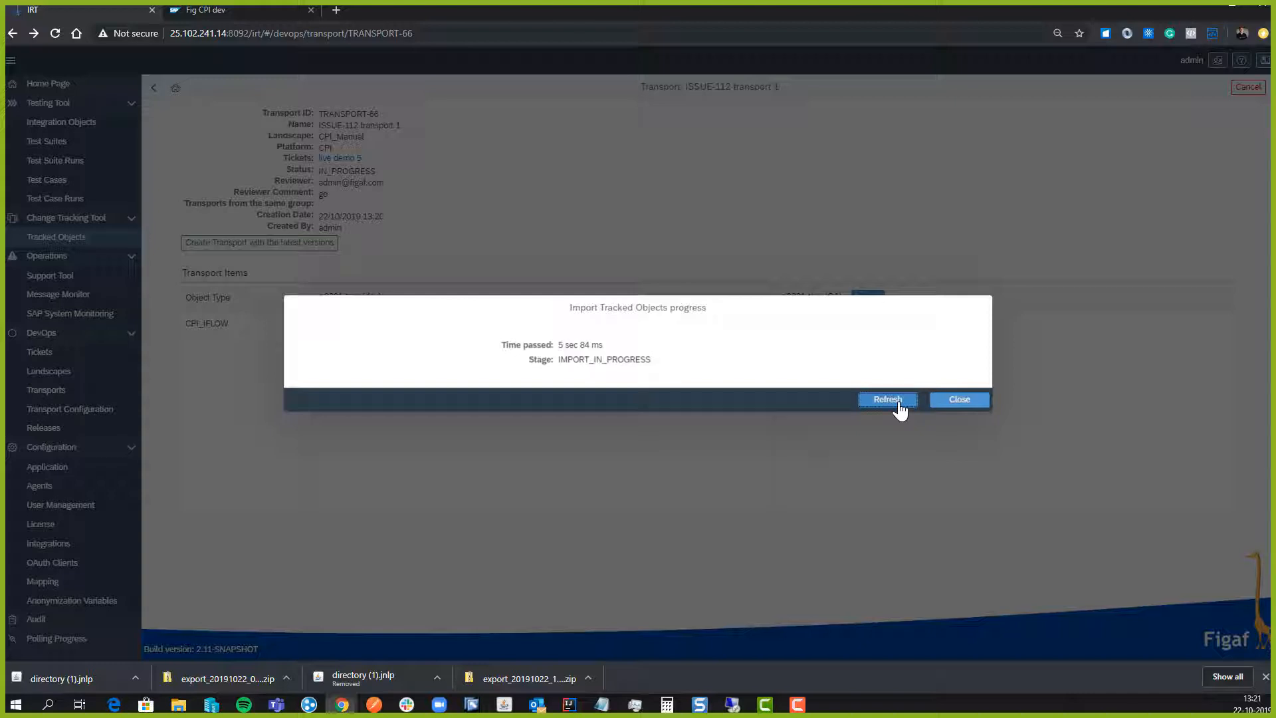
{"action": "left_click", "coordinate": [901, 409]}
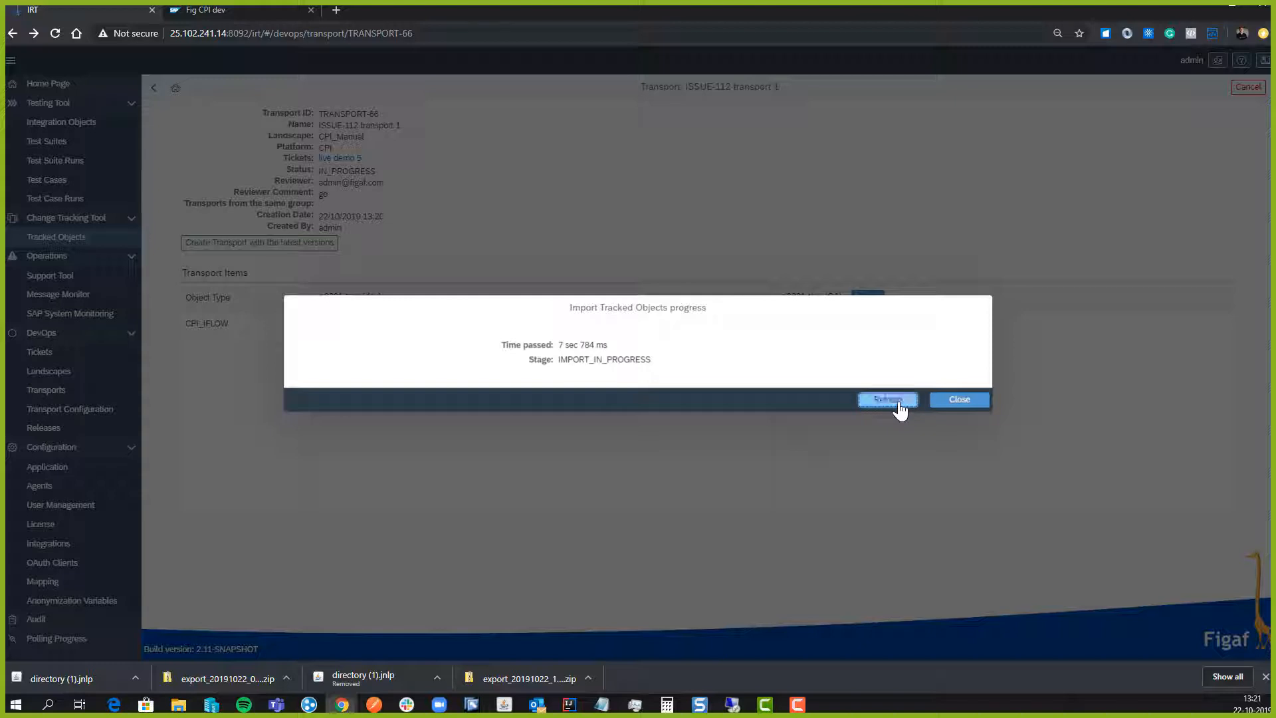
{"action": "left_click", "coordinate": [901, 409]}
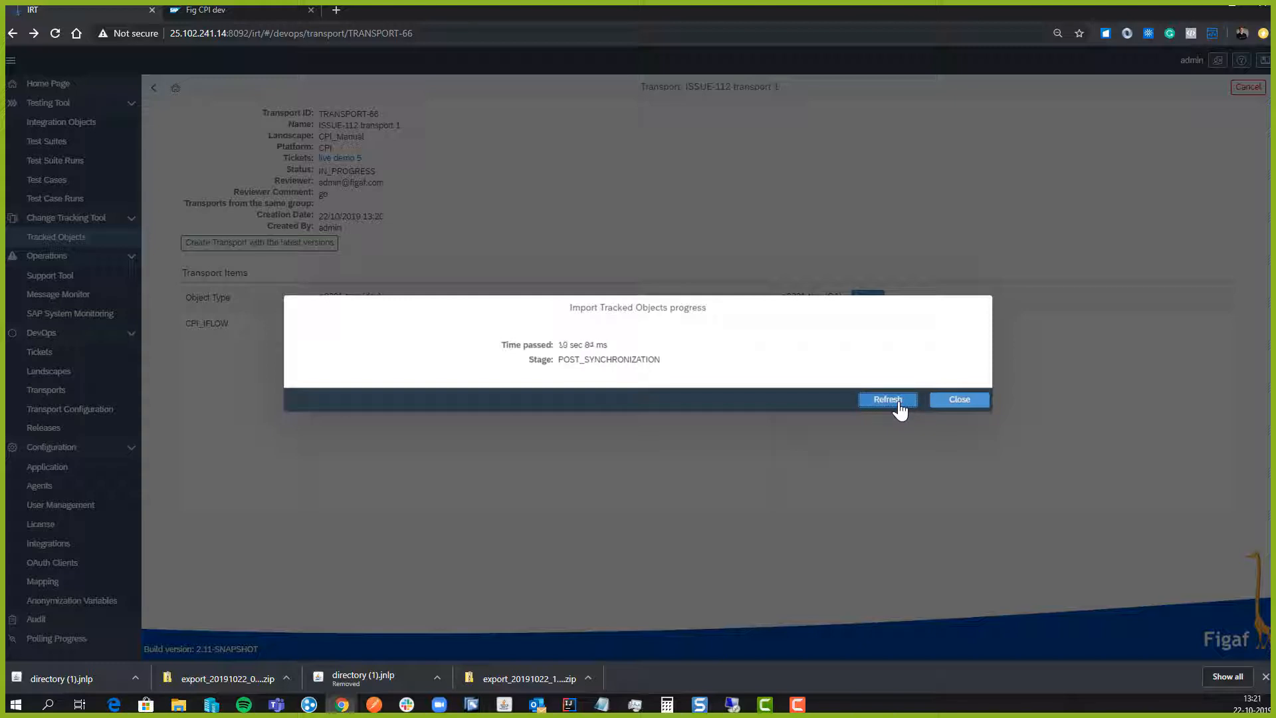
{"action": "left_click", "coordinate": [901, 409]}
{"action": "left_click", "coordinate": [980, 402]}
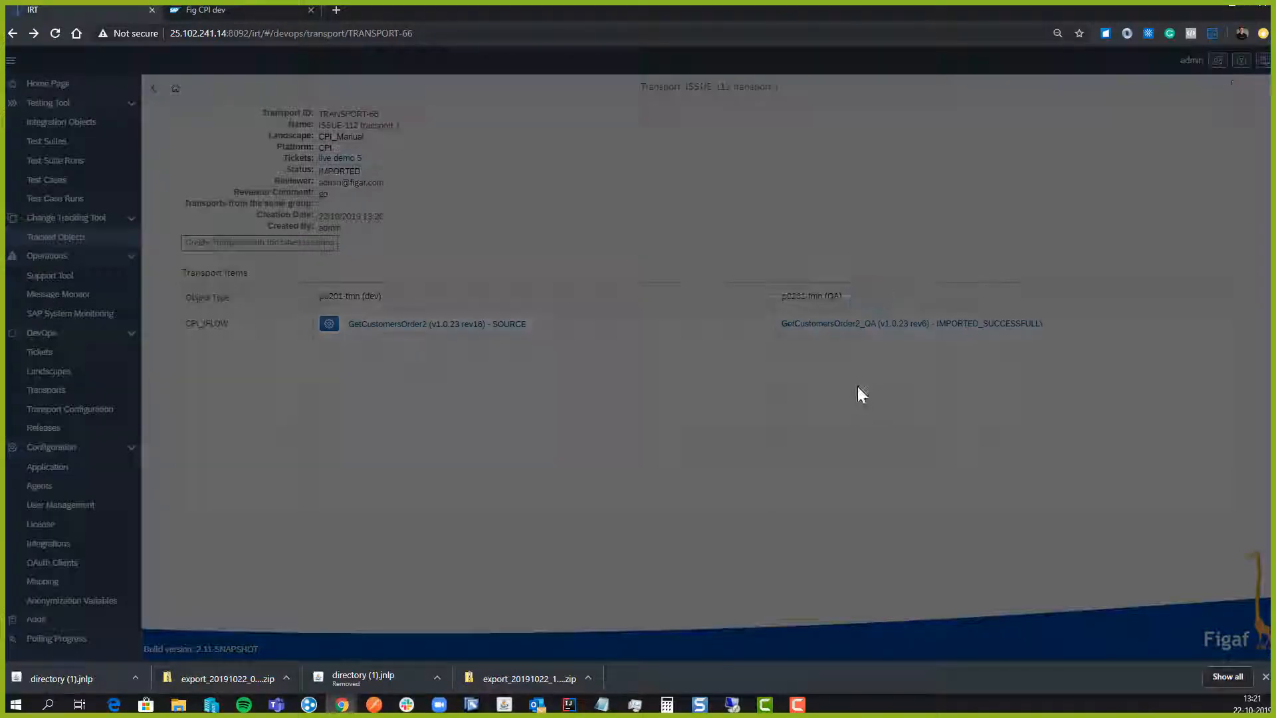
{"action": "left_click", "coordinate": [336, 159]}
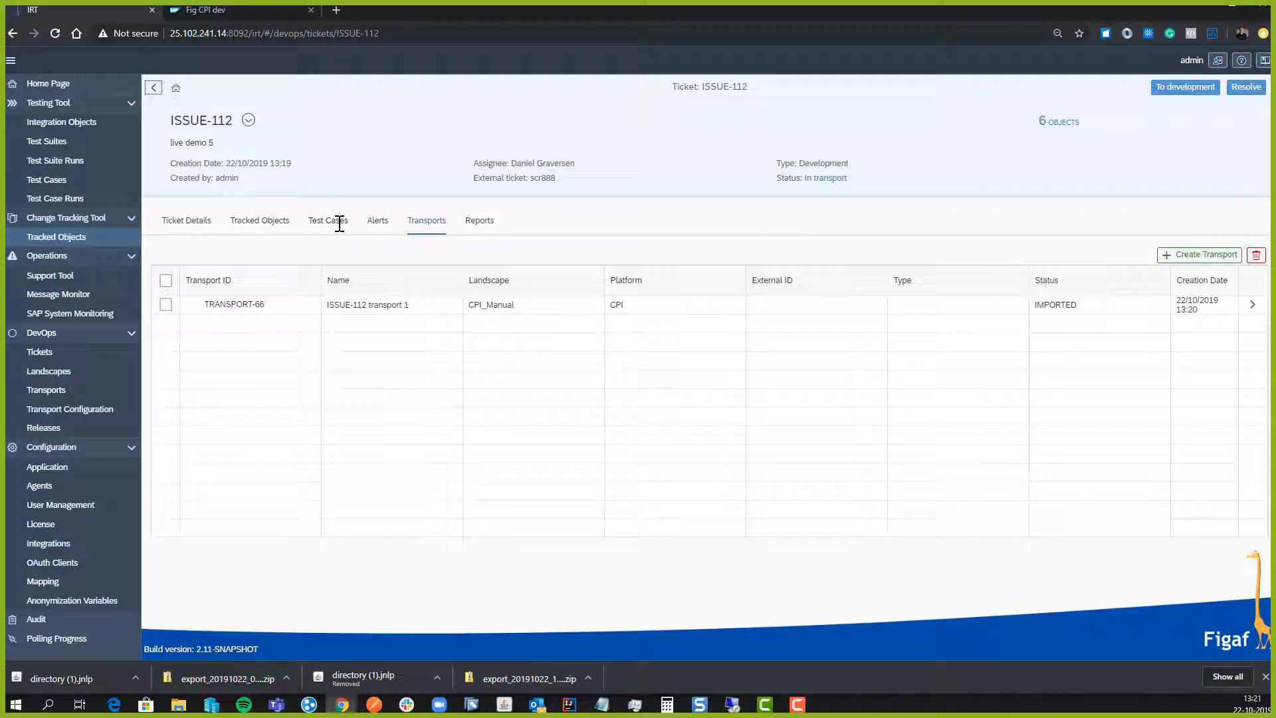
{"action": "left_click", "coordinate": [283, 227]}
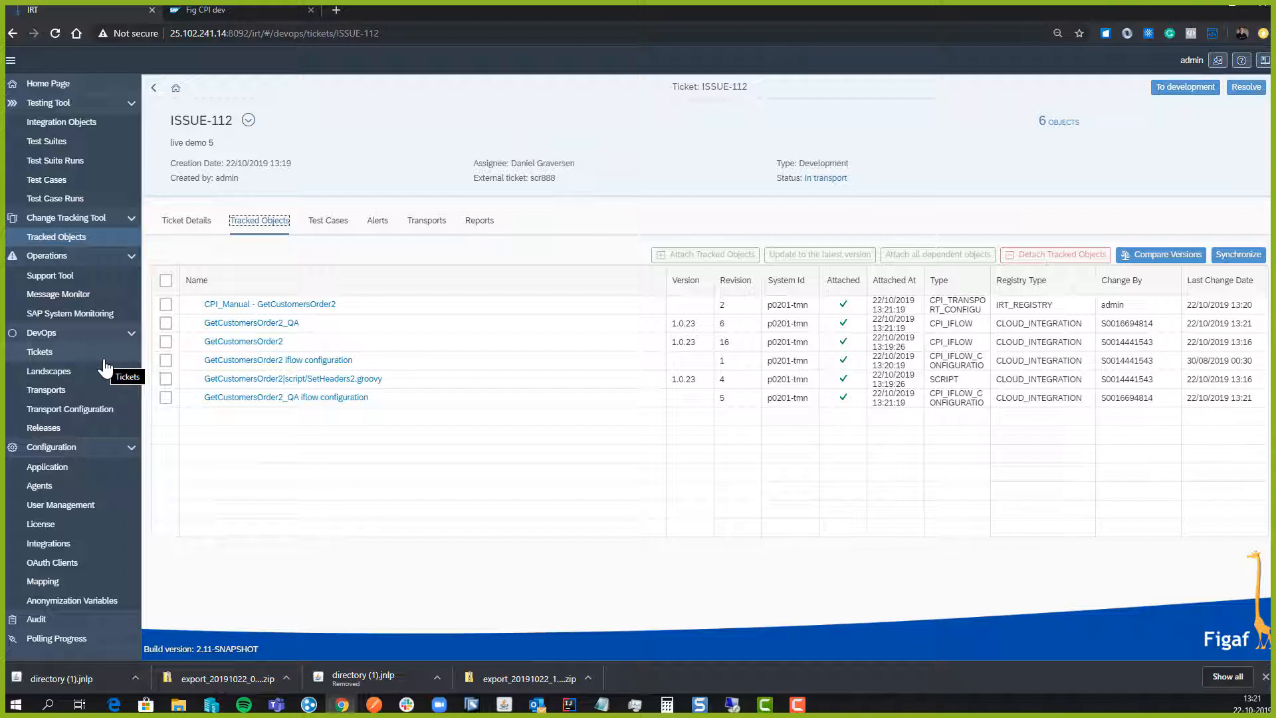
Select agent DI3's |ERP|FileSenderInvoic channel and |ERP|INVOIC.INVOIC02 ICO among the tracked objects and start assigning them to a ticket
{"action": "left_click", "coordinate": [86, 237]}
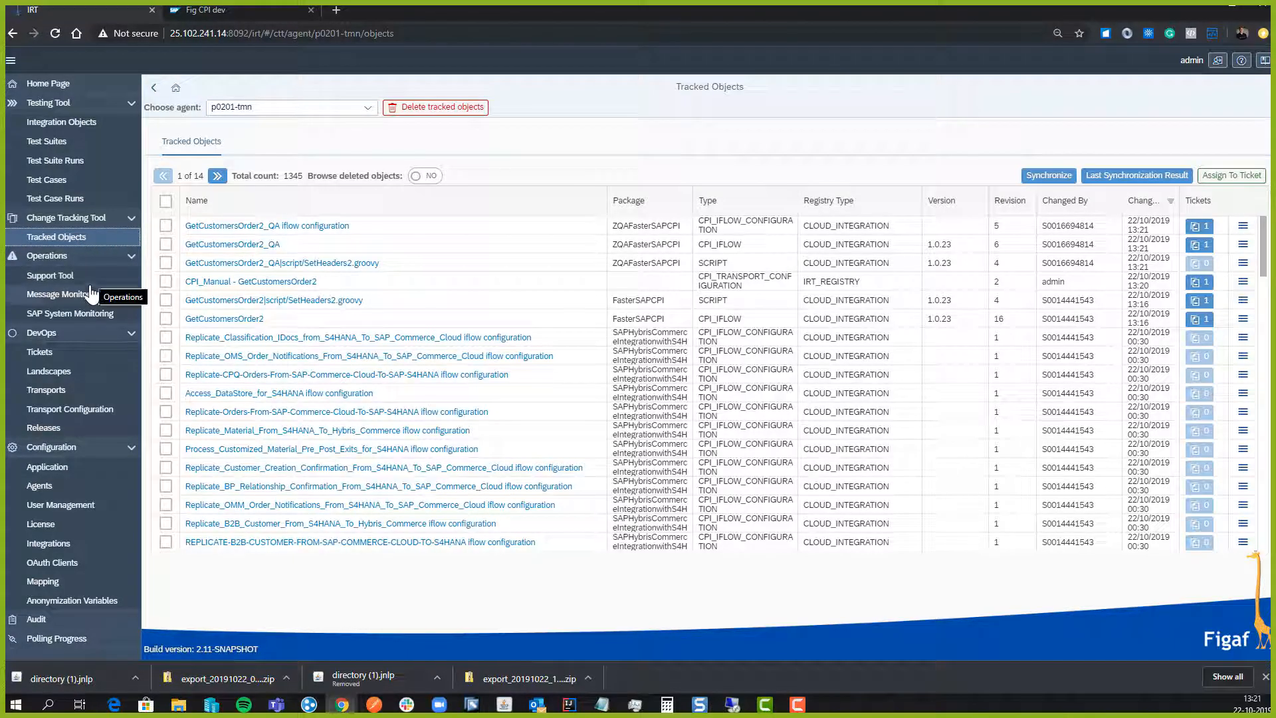
{"action": "left_click", "coordinate": [368, 107]}
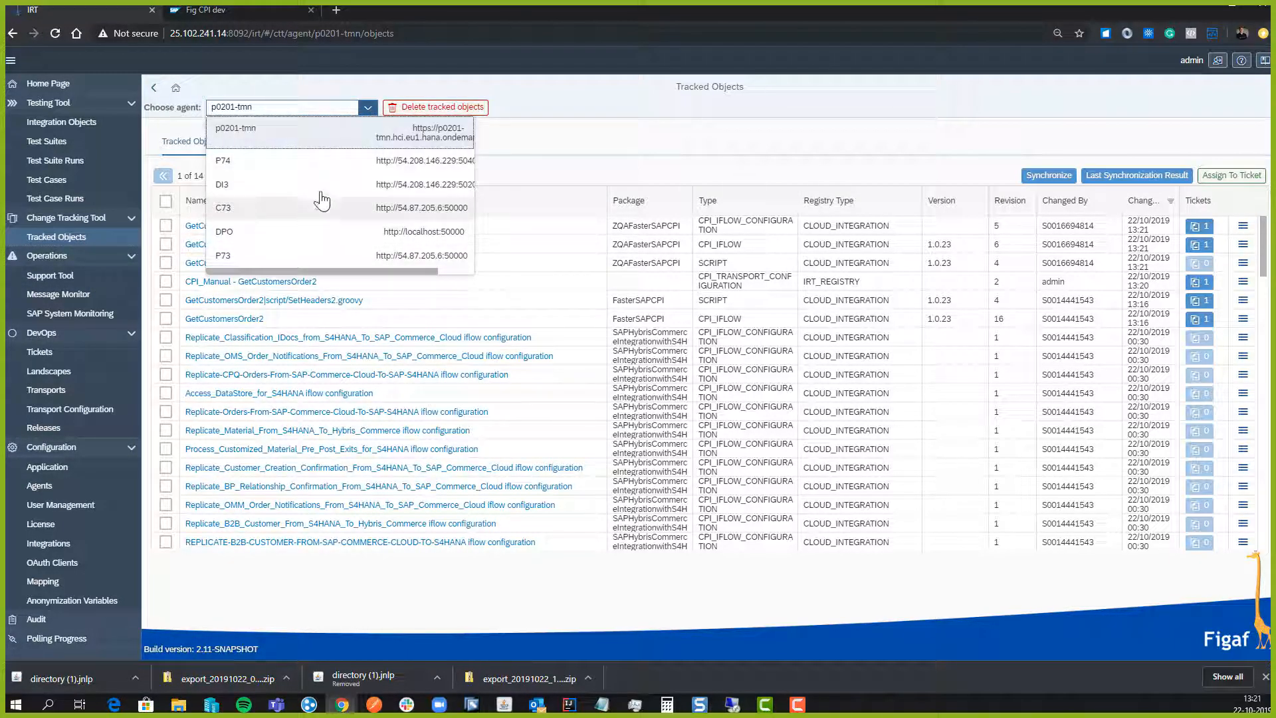
{"action": "left_click", "coordinate": [320, 185]}
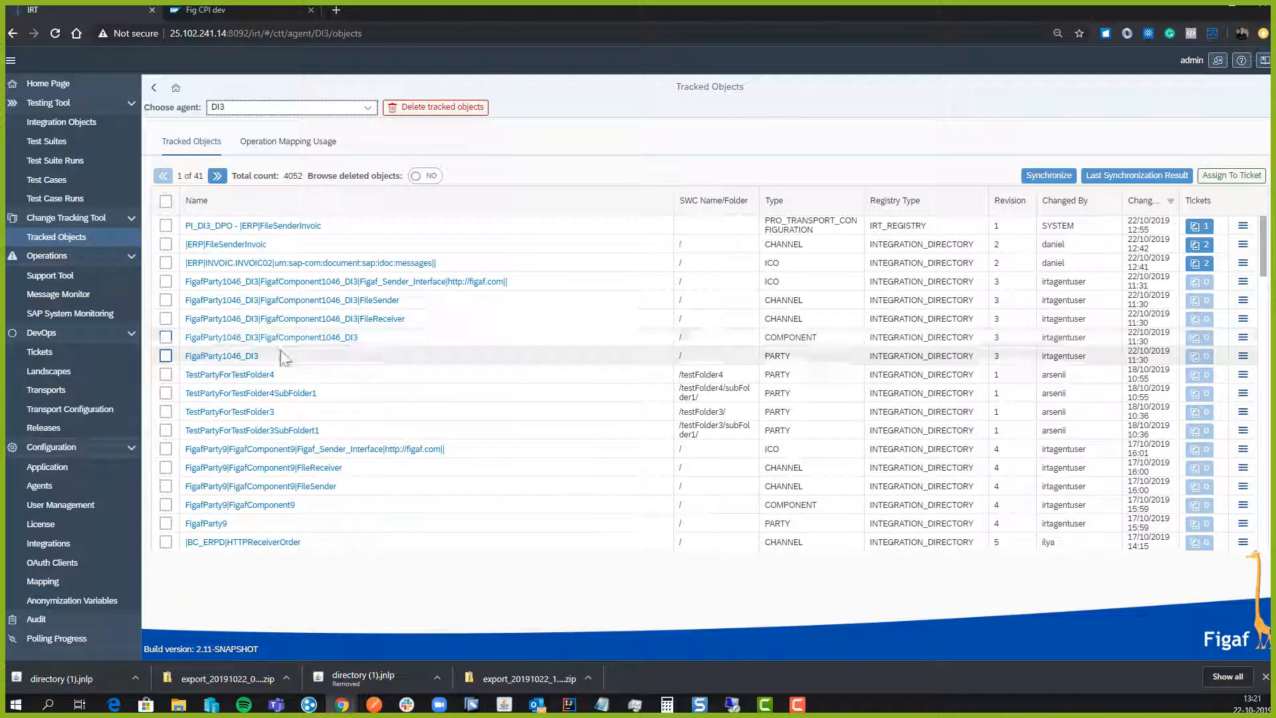
{"action": "left_click", "coordinate": [165, 244]}
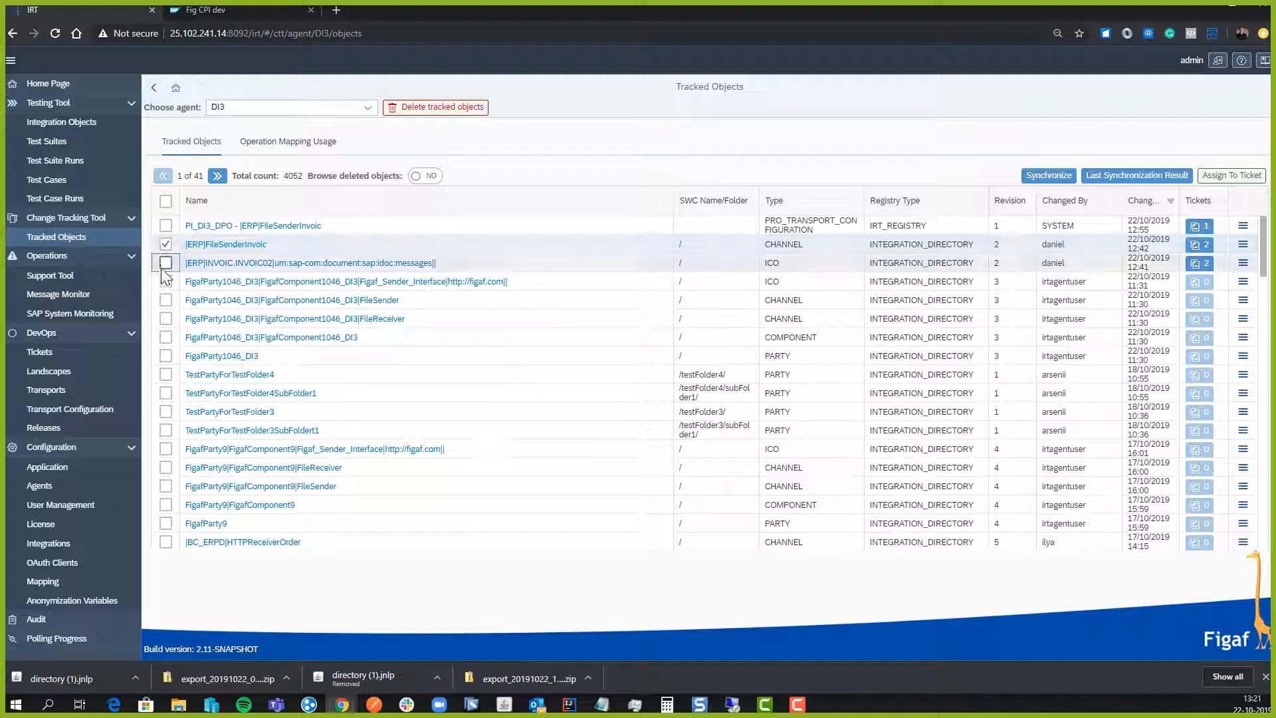
{"action": "left_click", "coordinate": [165, 263]}
{"action": "left_click", "coordinate": [1232, 174]}
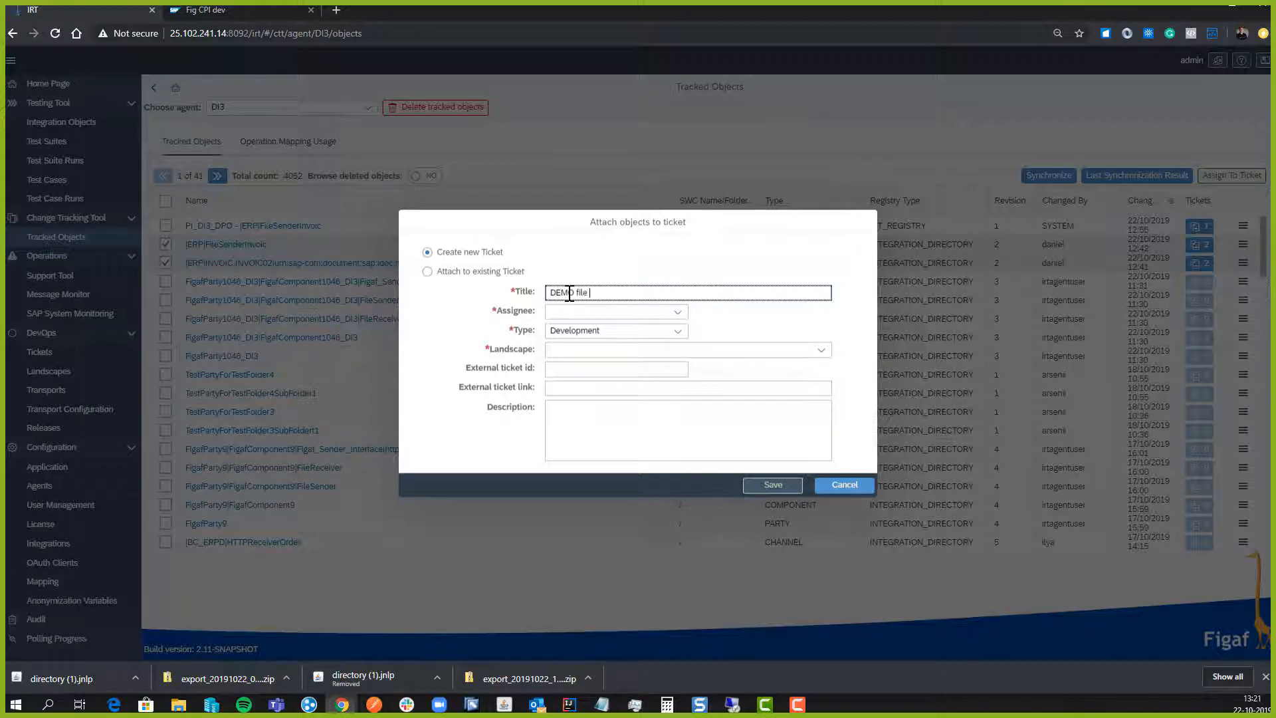
Title the new development ticket "DEMO file invoice" and assign it to admin
{"action": "type", "text": "DEMO file invoice"}
{"action": "key", "text": "Tab"}
{"action": "type", "text": "a"}
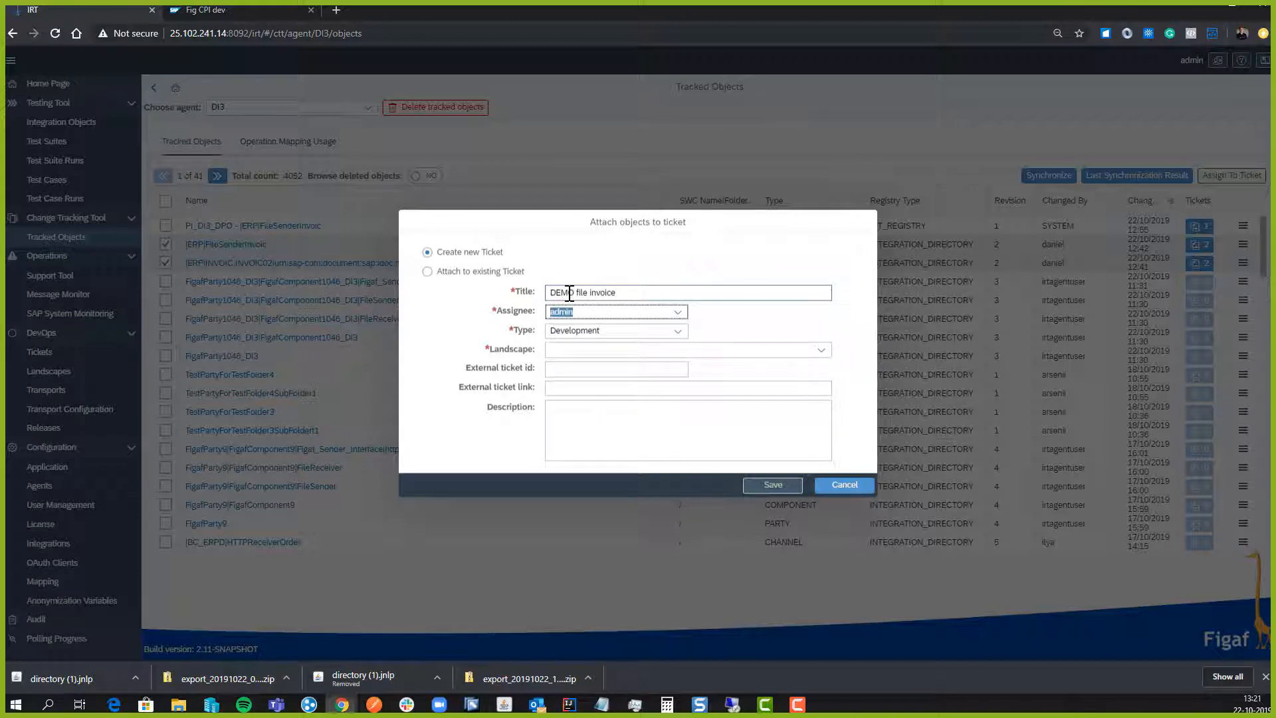
{"action": "key", "text": "Tab"}
{"action": "key", "text": "Tab"}
{"action": "key", "text": "Escape"}
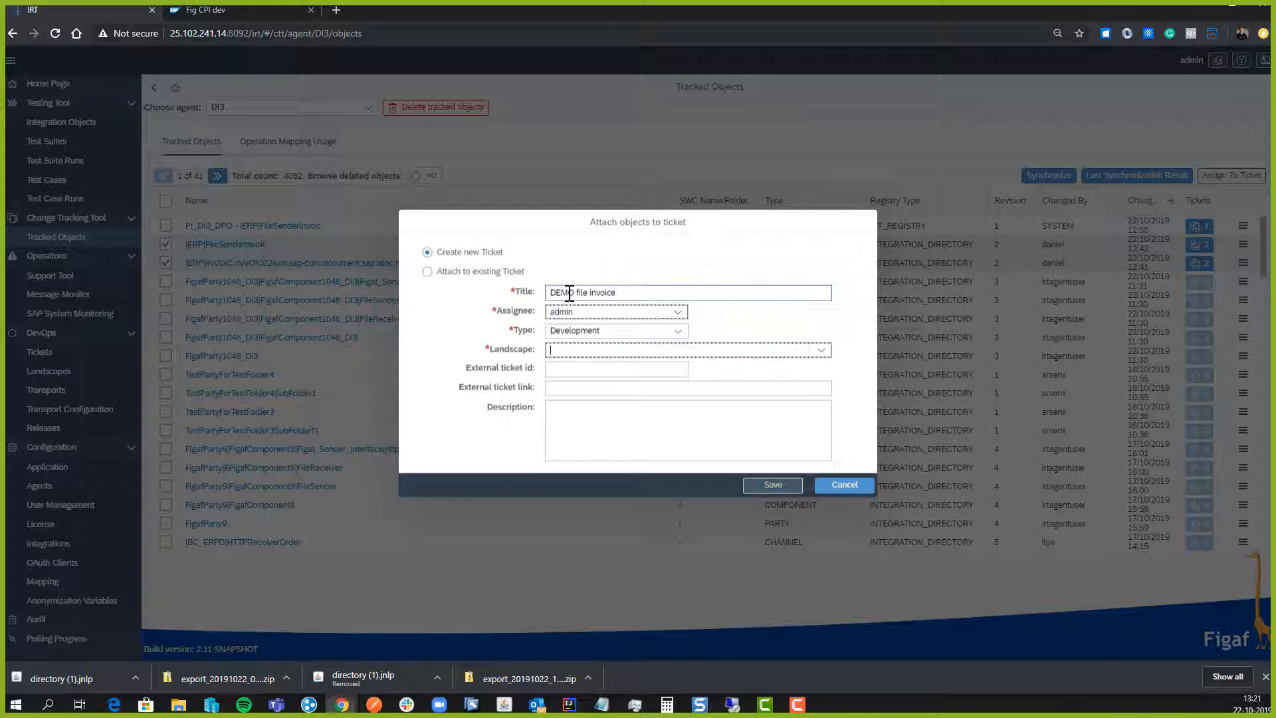
Set the new ticket's landscape to PI_DI3_DPO and its external ticket id to scr889, and save the ticket
{"action": "left_click", "coordinate": [823, 353]}
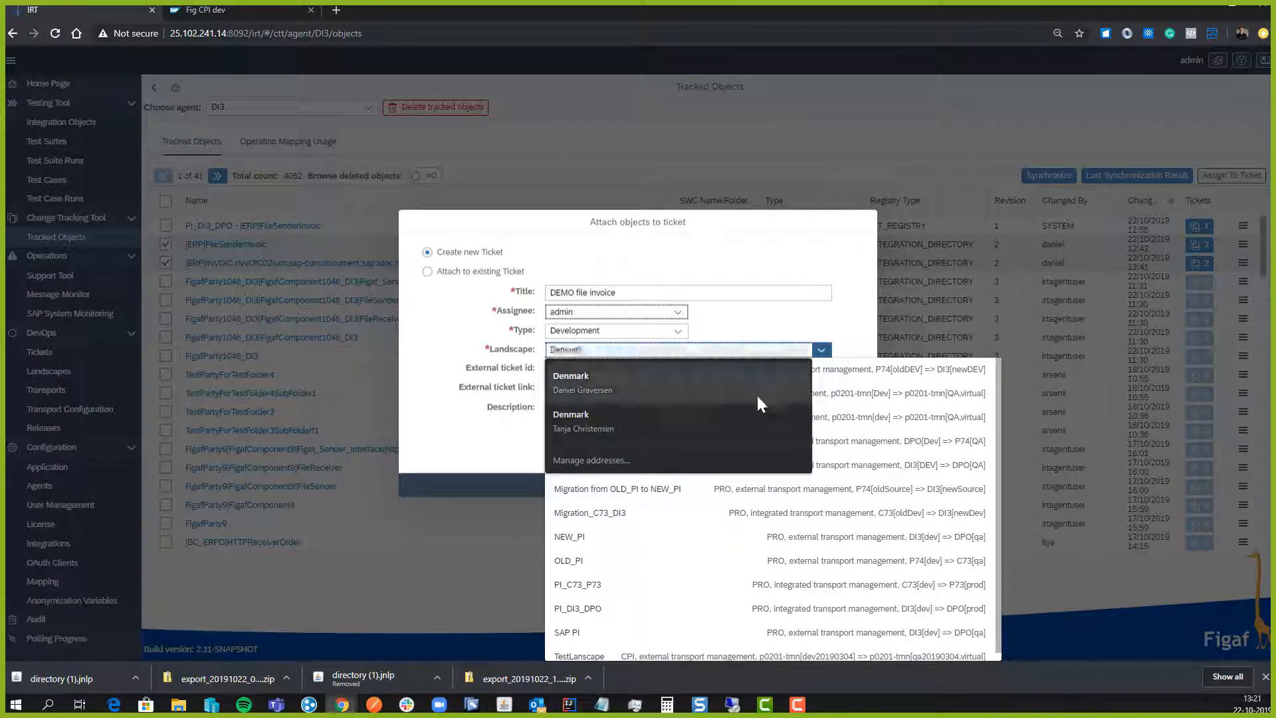
{"action": "left_click", "coordinate": [651, 616]}
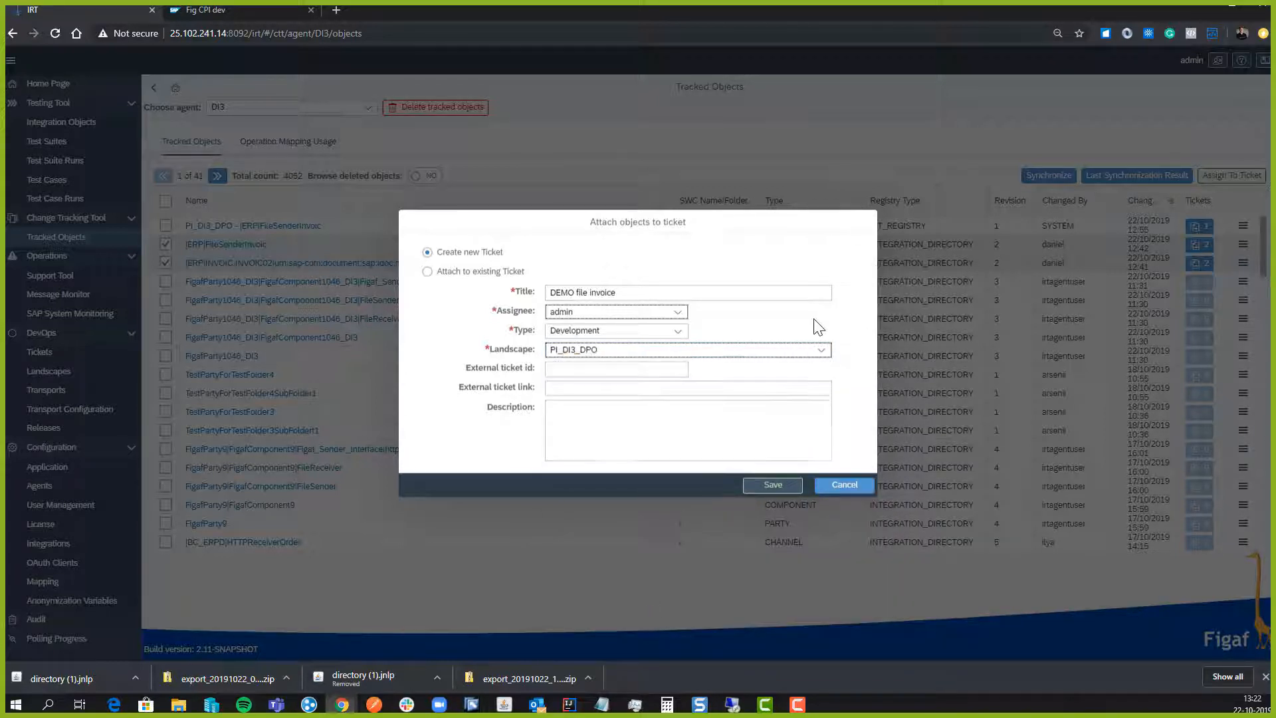
{"action": "left_click", "coordinate": [621, 370]}
{"action": "type", "text": "scr889"}
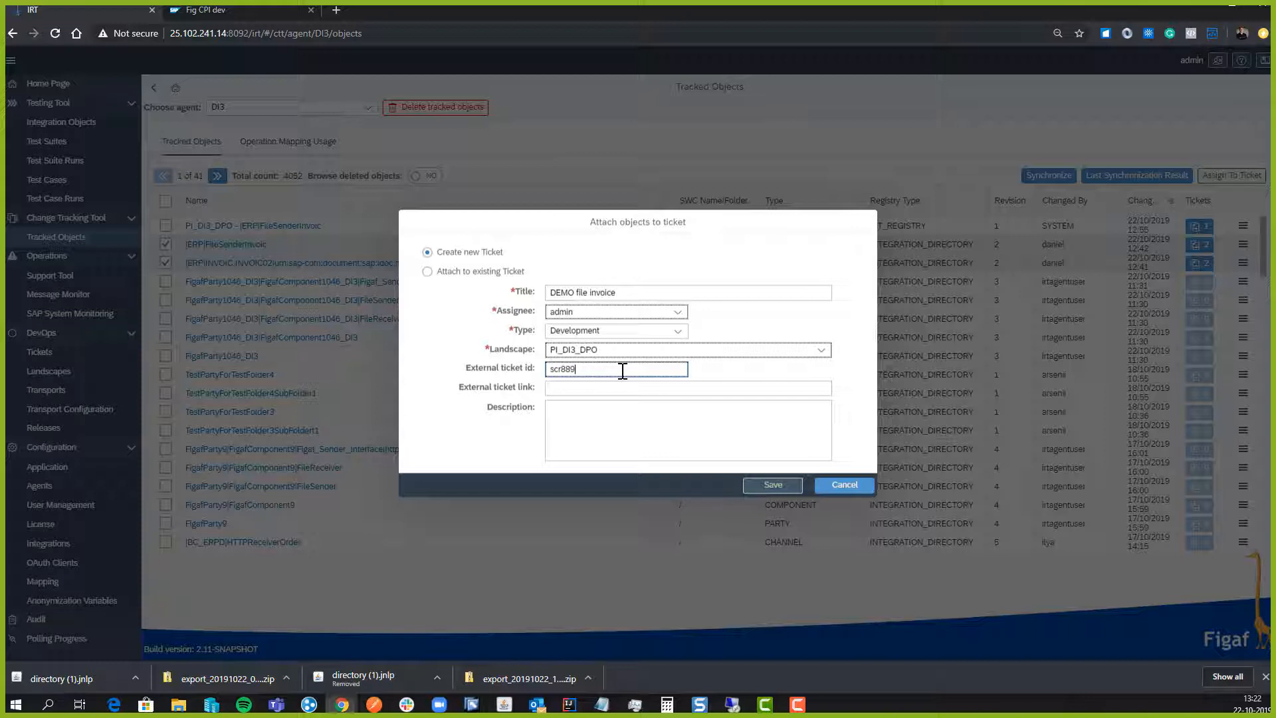
{"action": "left_click", "coordinate": [771, 484]}
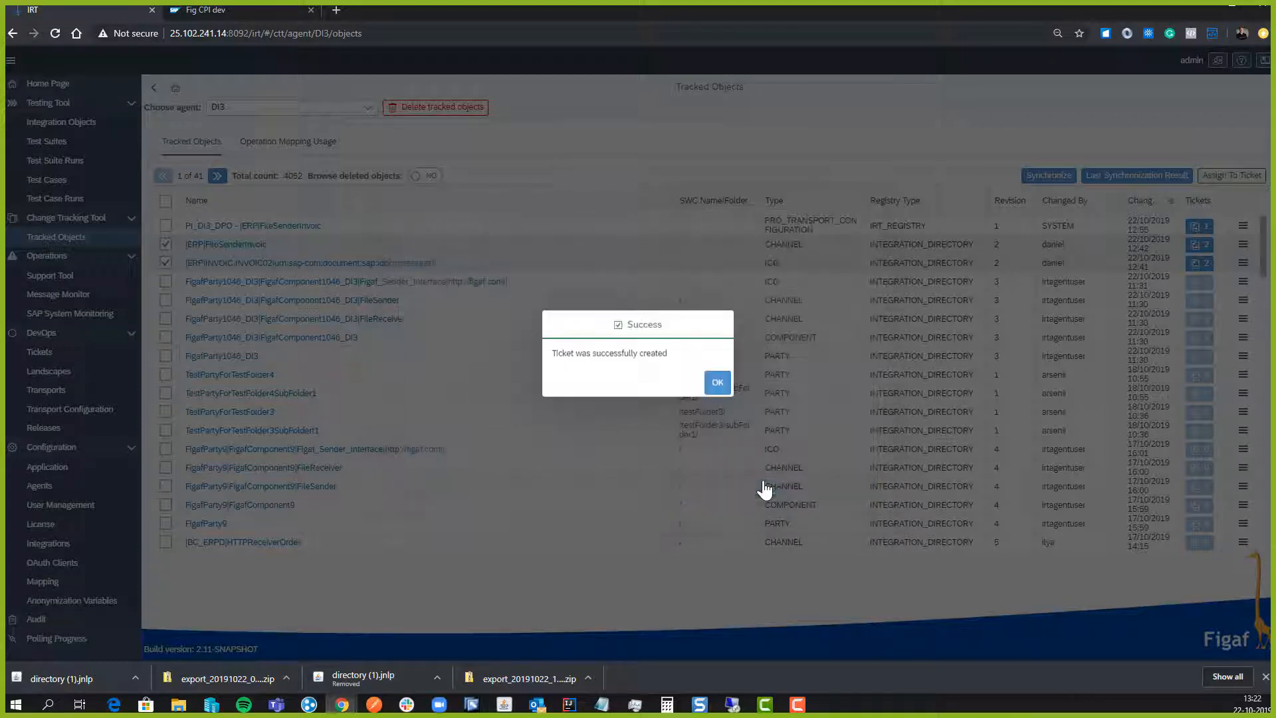
{"action": "left_click", "coordinate": [717, 383]}
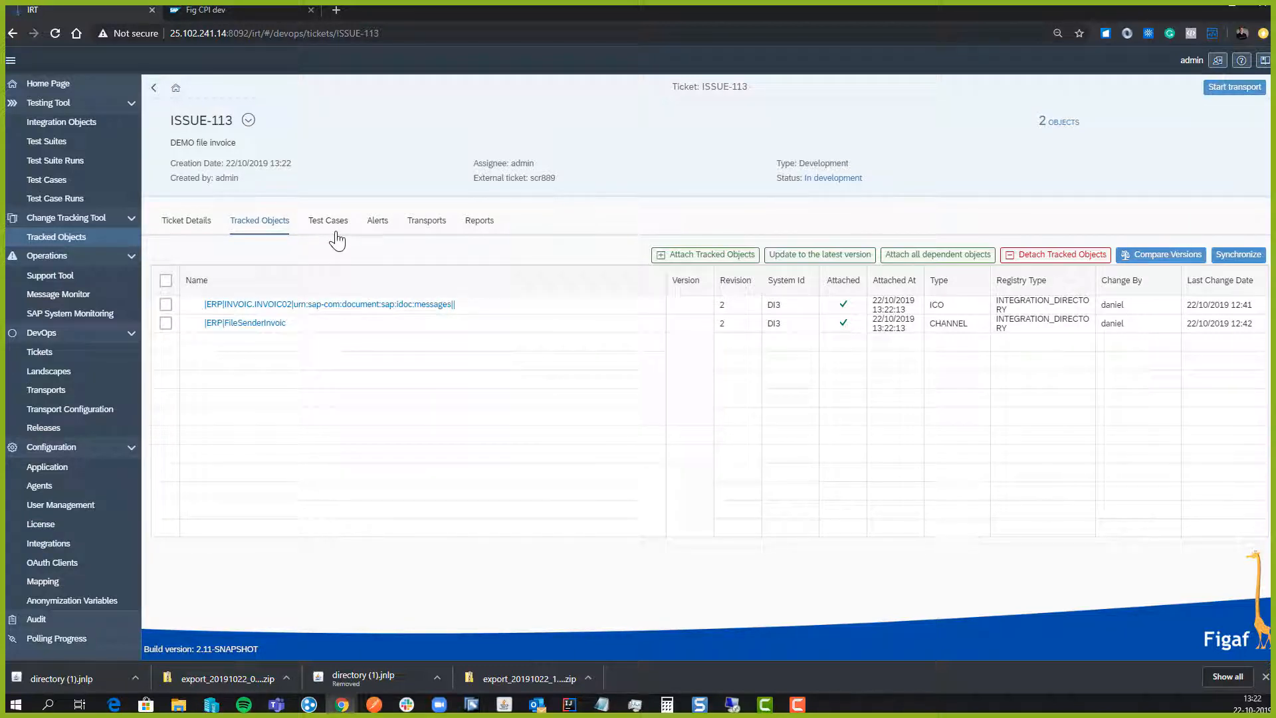
Open the DEMO file invoice ticket's transports and move the ticket from development to the transport stage
{"action": "left_click", "coordinate": [417, 226]}
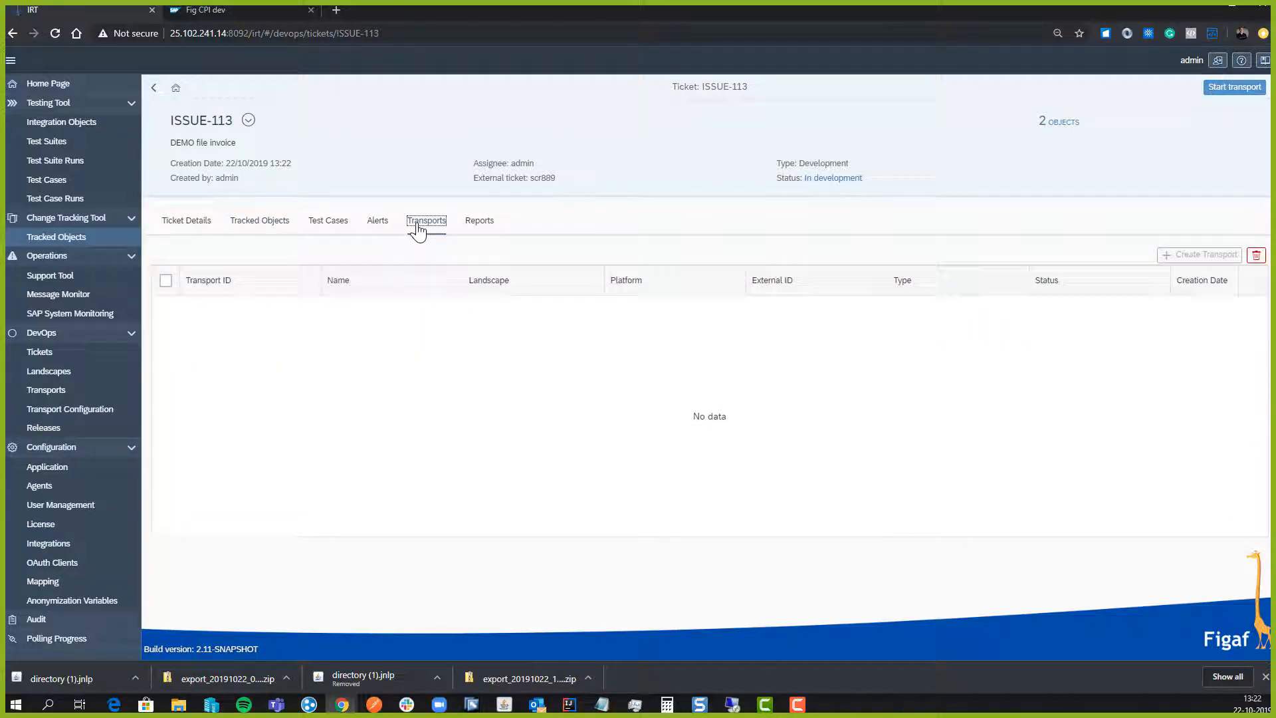
{"action": "left_click", "coordinate": [1218, 97]}
{"action": "left_click", "coordinate": [713, 383]}
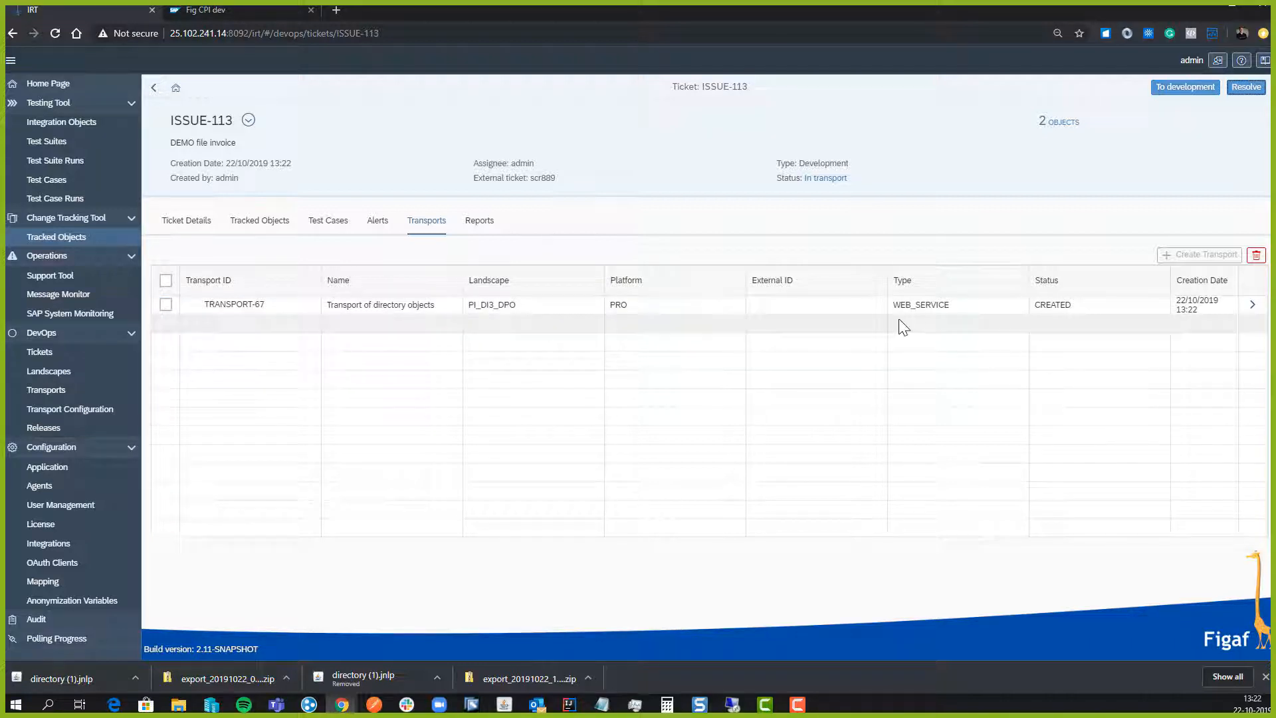
Check the type of the directory objects transport, and open its configuration for the |ERP|FileSenderInvoic channel
{"action": "left_click_drag", "start_coordinate": [916, 305], "coordinate": [938, 306]}
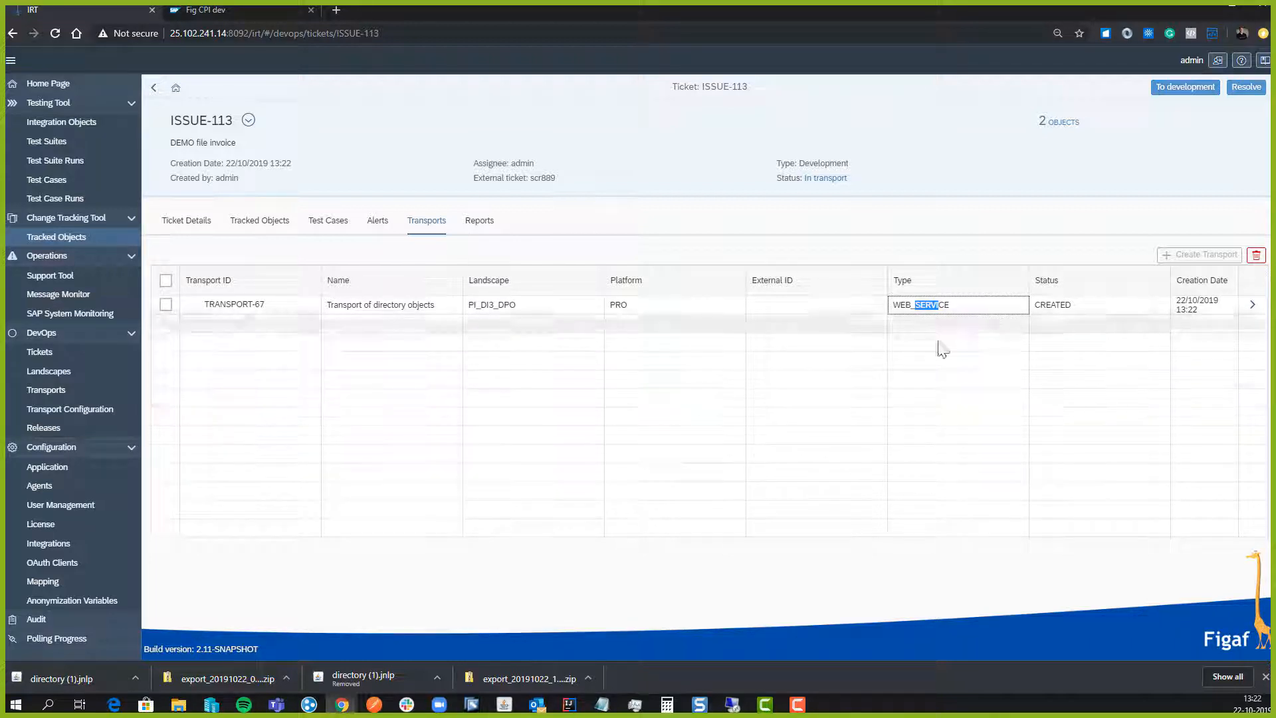
{"action": "left_click", "coordinate": [1252, 305]}
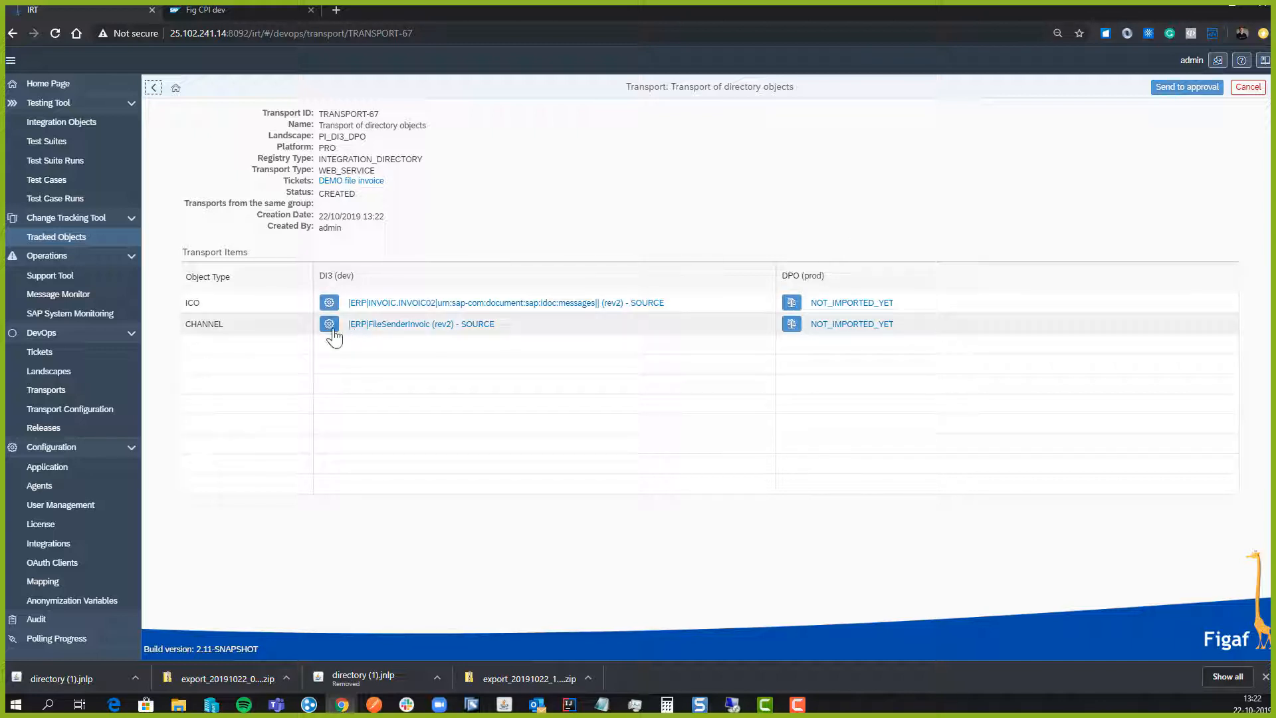
{"action": "left_click", "coordinate": [332, 331]}
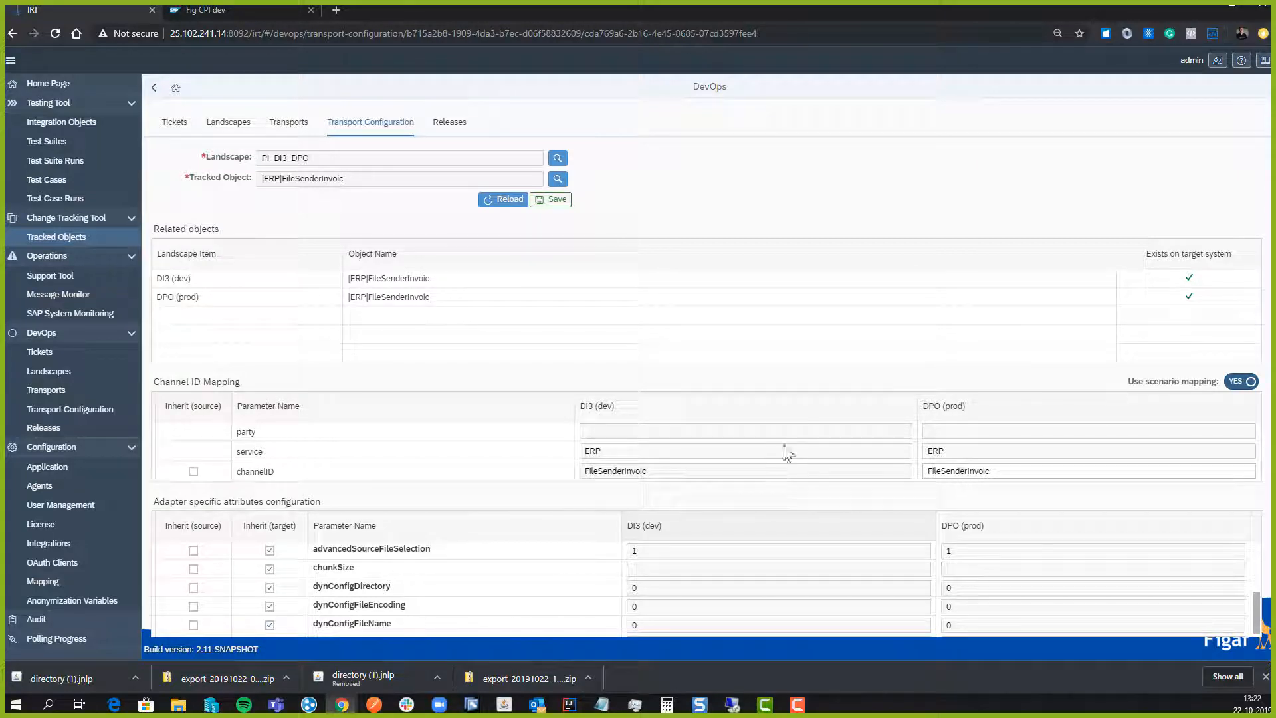
Stop inheriting the target's file.sourceDir and set its DPO (prod) value to E:\pifilesystem\migrationtest\EDI\INVOIC\sender776
{"action": "scroll", "coordinate": [1207, 503], "scroll_direction": "down", "scroll_amount": 1}
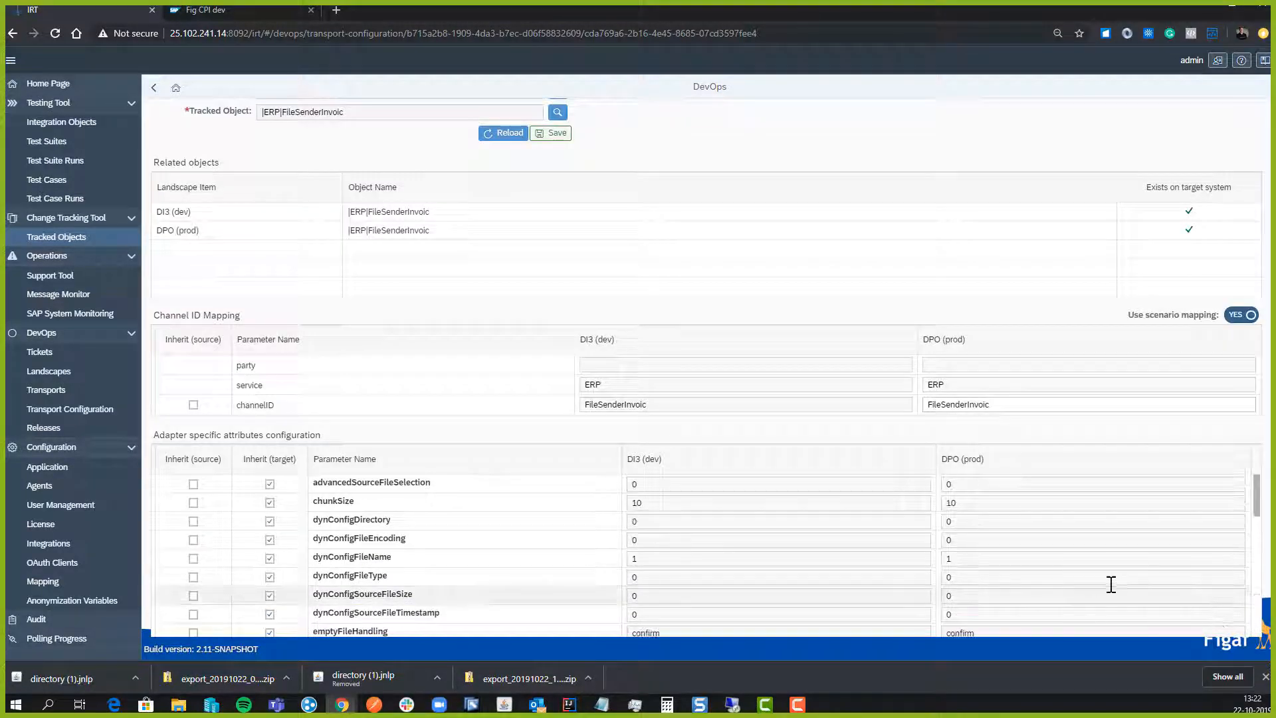
{"action": "scroll", "coordinate": [1069, 599], "scroll_direction": "down", "scroll_amount": 4}
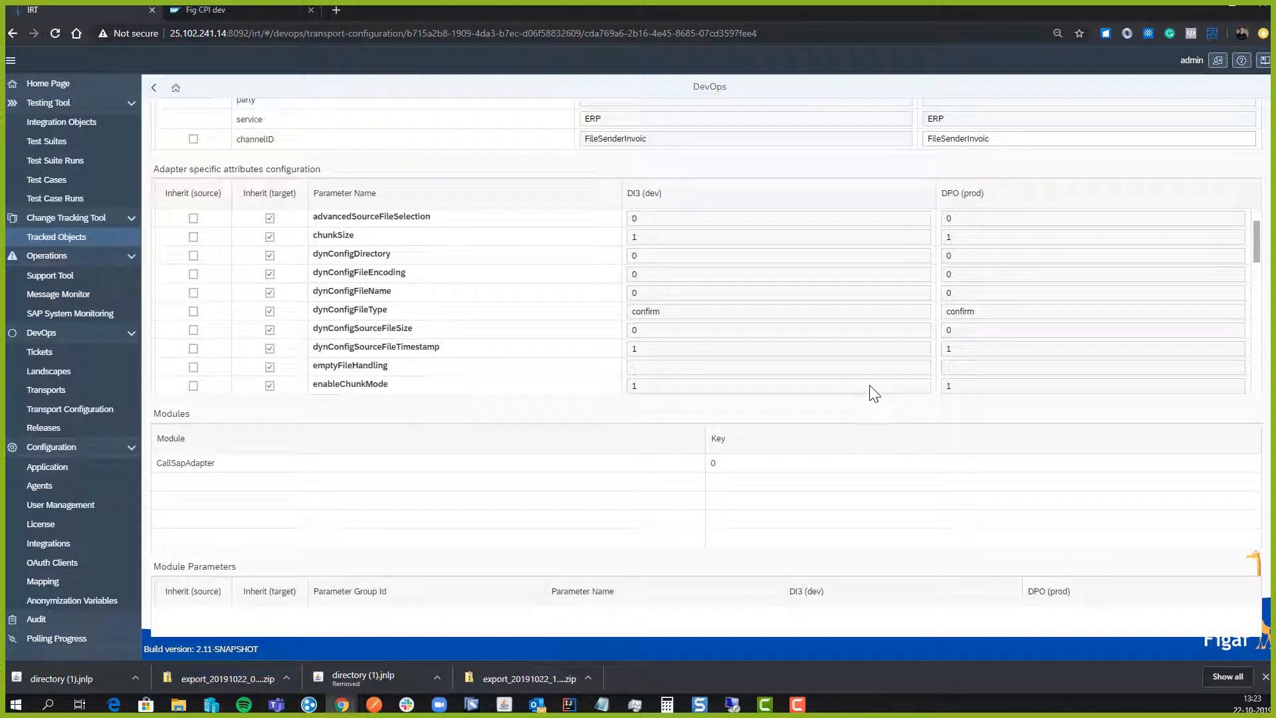
{"action": "scroll", "coordinate": [867, 357], "scroll_direction": "down", "scroll_amount": 1}
{"action": "scroll", "coordinate": [867, 359], "scroll_direction": "up", "scroll_amount": 2}
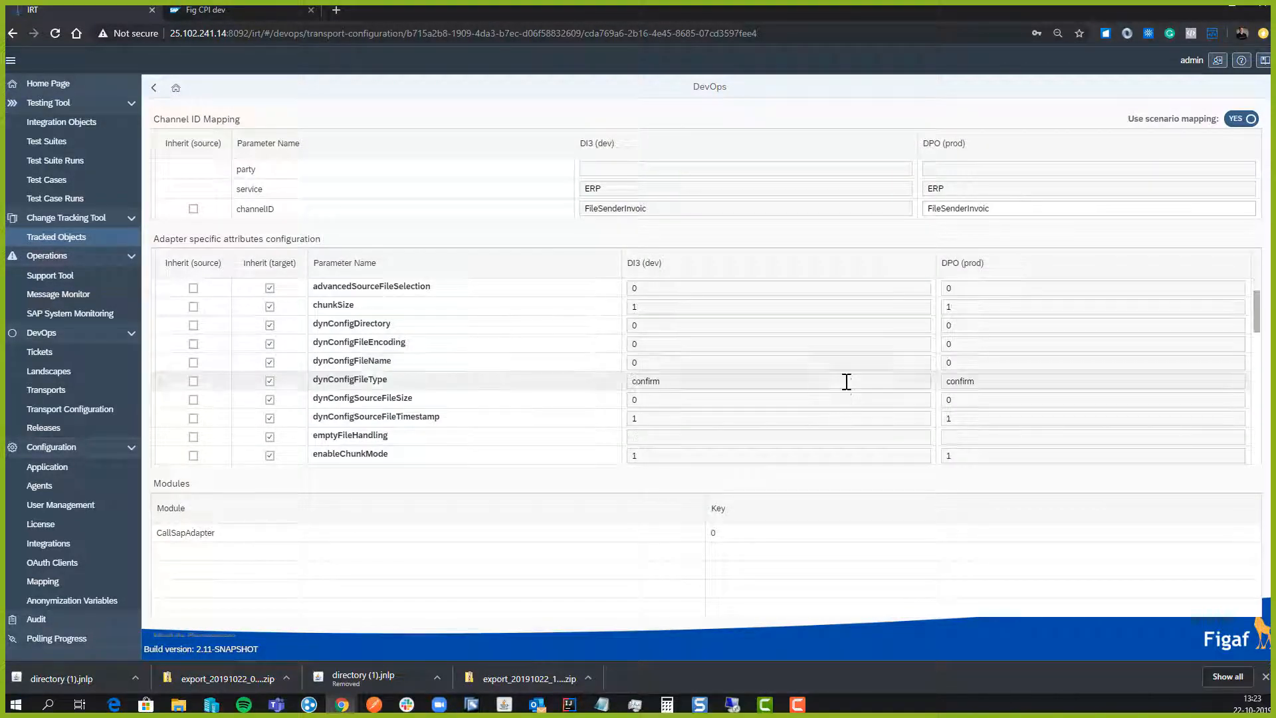
{"action": "scroll", "coordinate": [847, 389], "scroll_direction": "down", "scroll_amount": 1}
{"action": "scroll", "coordinate": [846, 389], "scroll_direction": "down", "scroll_amount": 2}
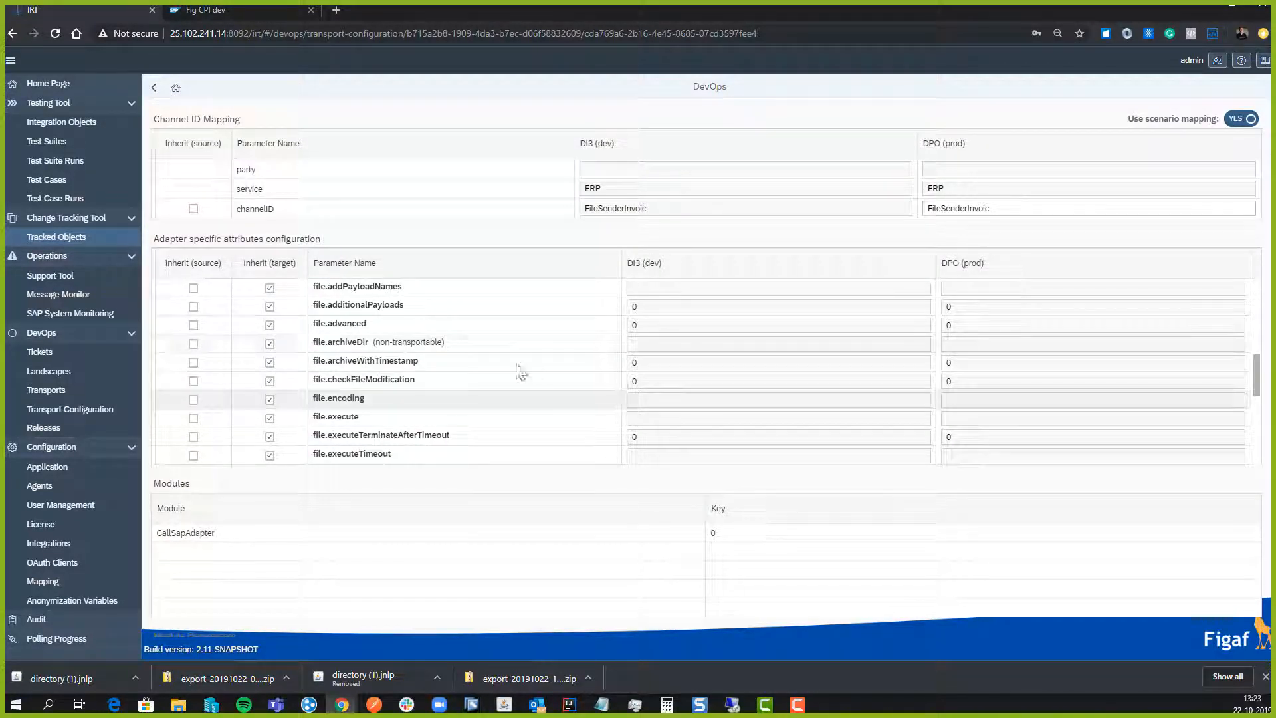
{"action": "scroll", "coordinate": [510, 358], "scroll_direction": "down", "scroll_amount": 6}
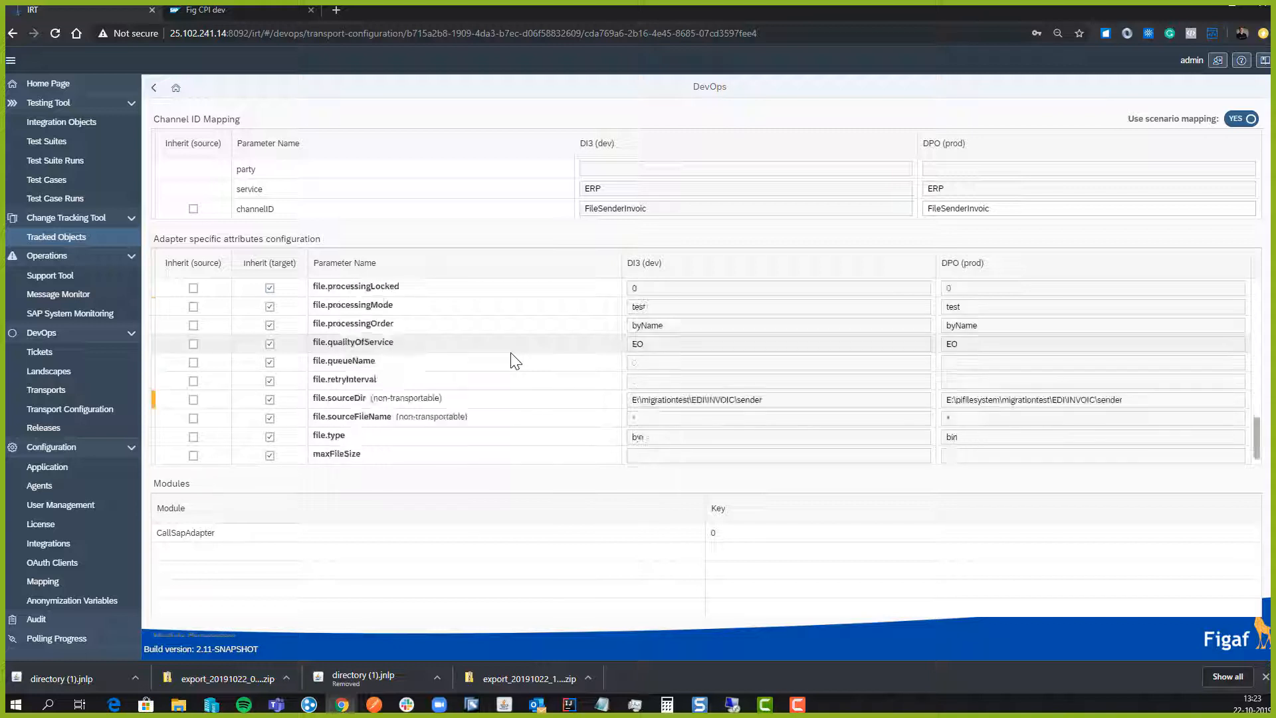
{"action": "left_click", "coordinate": [270, 400]}
{"action": "left_click", "coordinate": [1138, 401]}
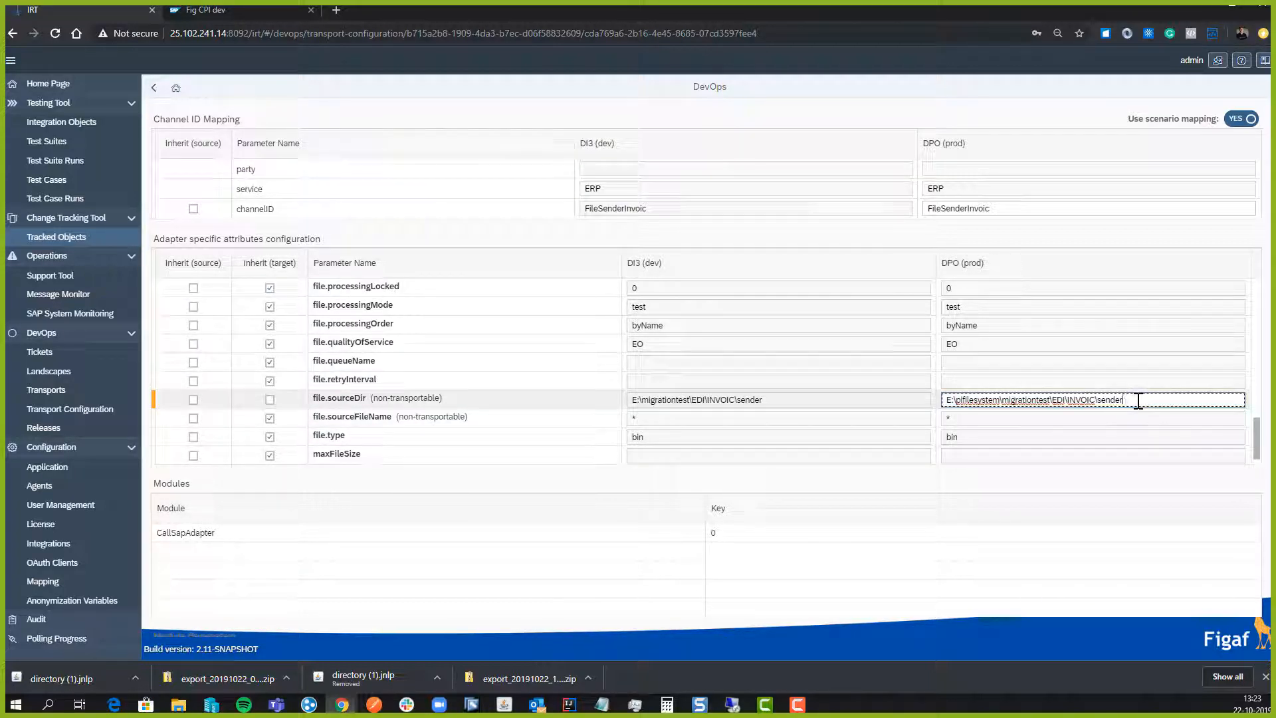
{"action": "type", "text": "776"}
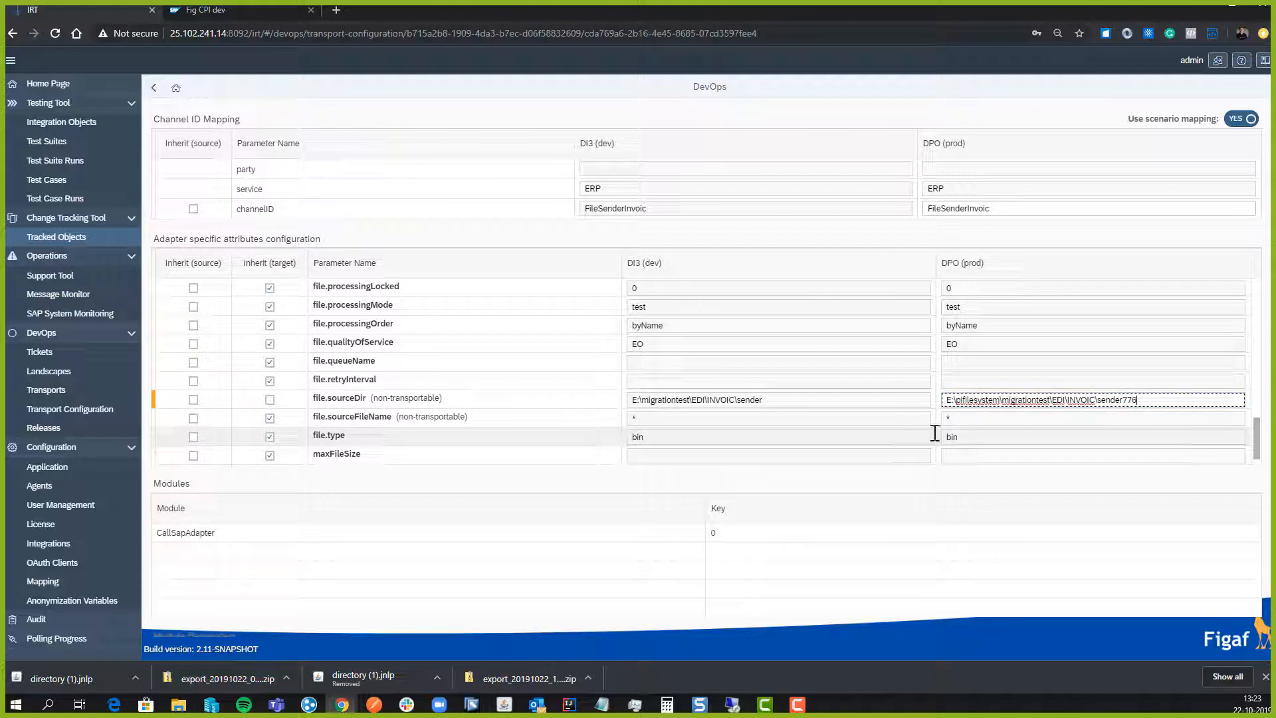
Save the channel's transport configuration and return to the directory objects transport
{"action": "scroll", "coordinate": [921, 465], "scroll_direction": "down", "scroll_amount": 3}
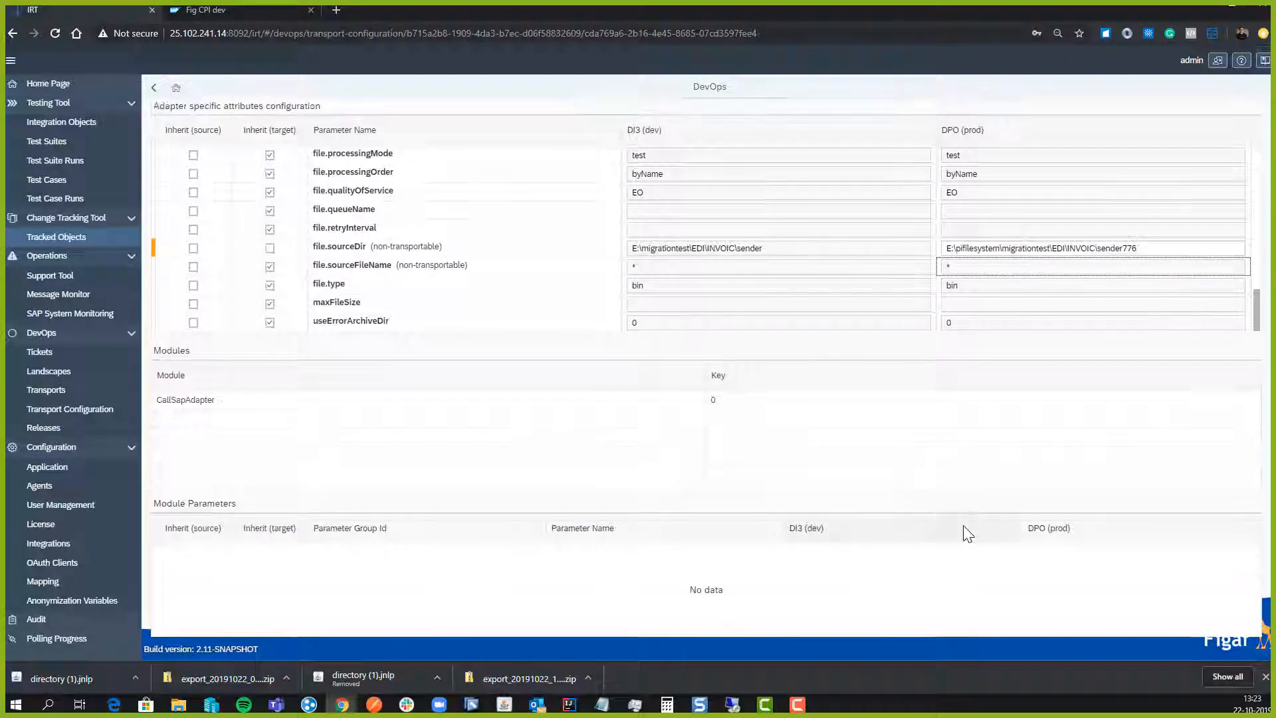
{"action": "scroll", "coordinate": [983, 446], "scroll_direction": "up", "scroll_amount": 3}
{"action": "scroll", "coordinate": [983, 447], "scroll_direction": "up", "scroll_amount": 10}
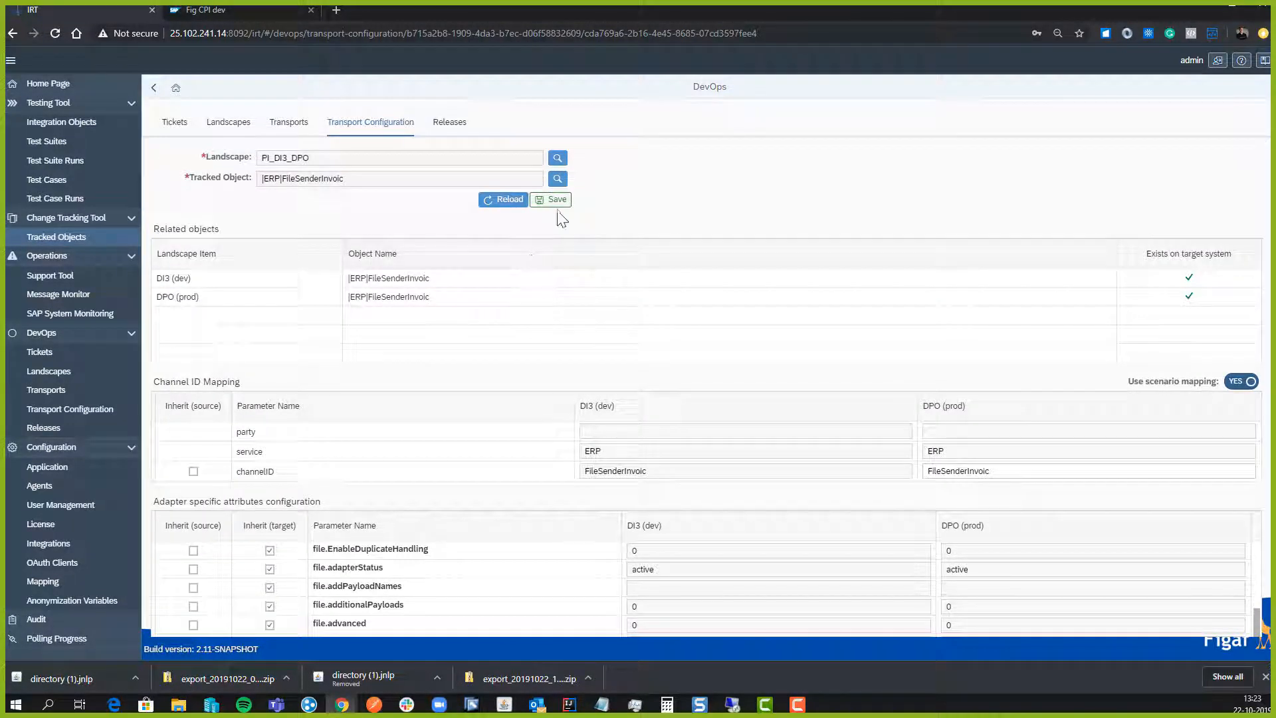
{"action": "left_click", "coordinate": [552, 199]}
{"action": "left_click", "coordinate": [715, 385]}
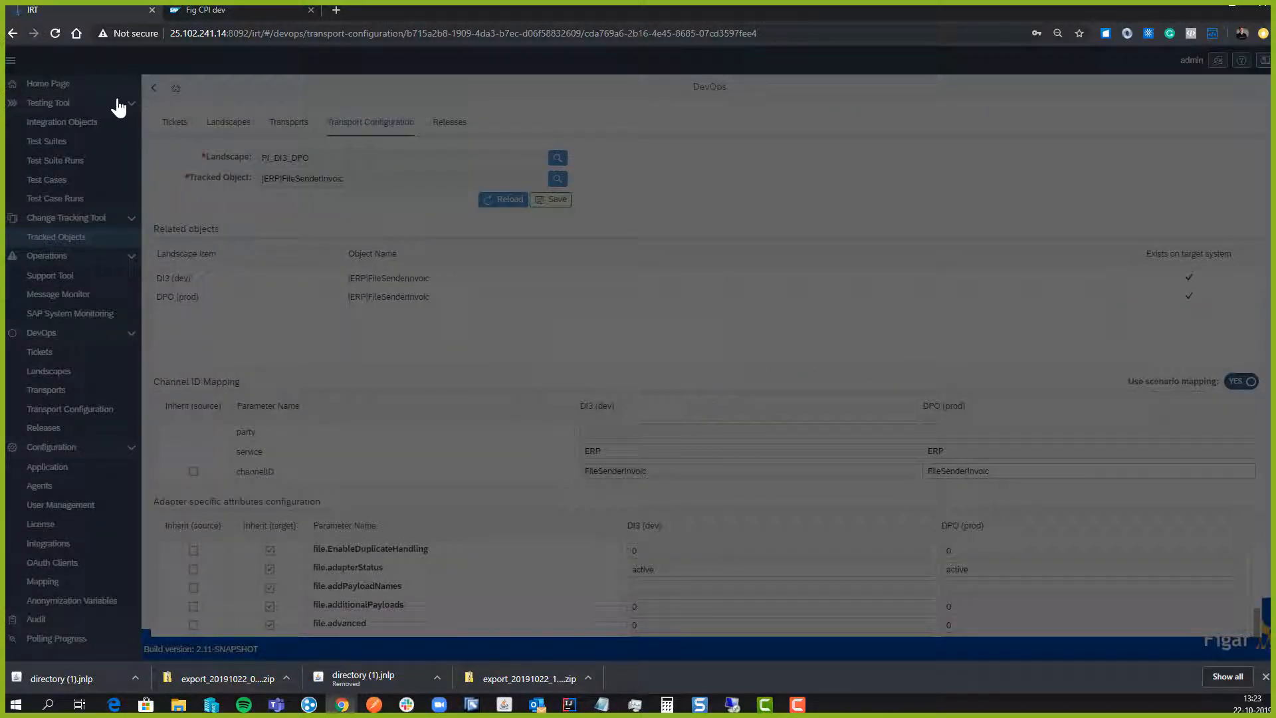
{"action": "left_click", "coordinate": [13, 33]}
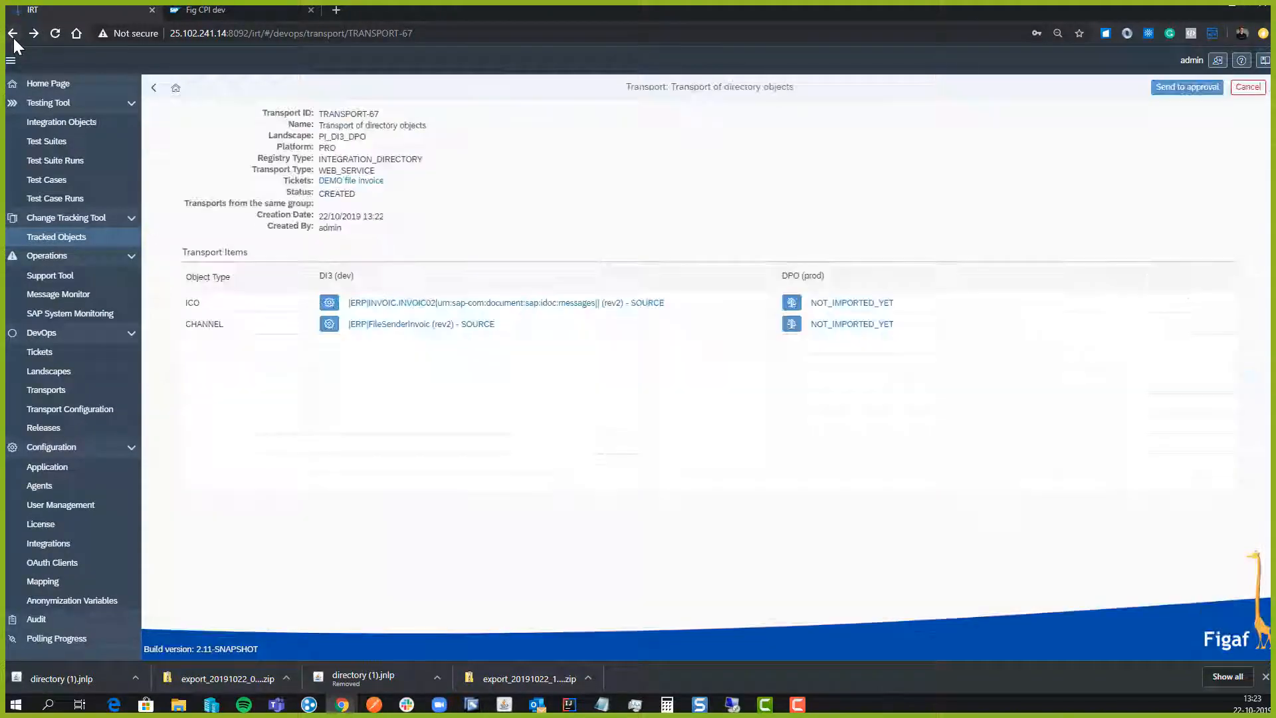
Compare the old and new versions of the FileSenderInvoic channel, stepping through the differences on both sides to the file.sourceDir value
{"action": "left_click", "coordinate": [793, 324]}
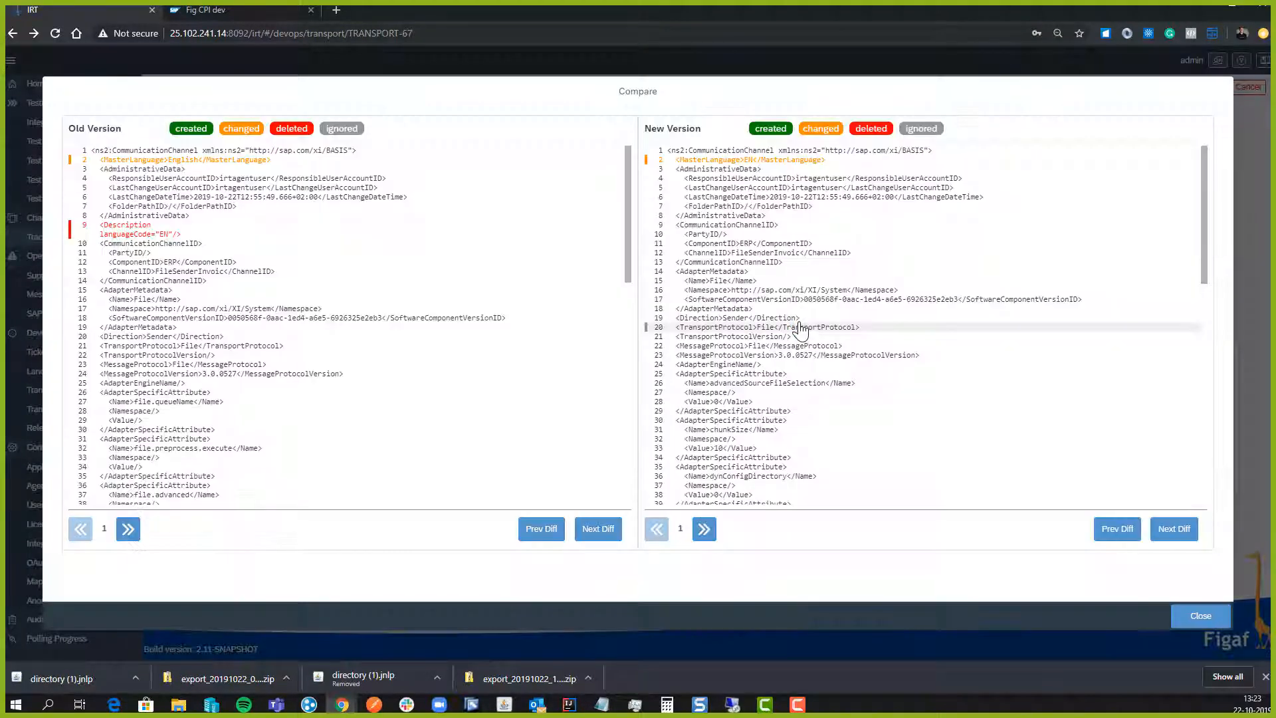
{"action": "left_click", "coordinate": [1174, 532]}
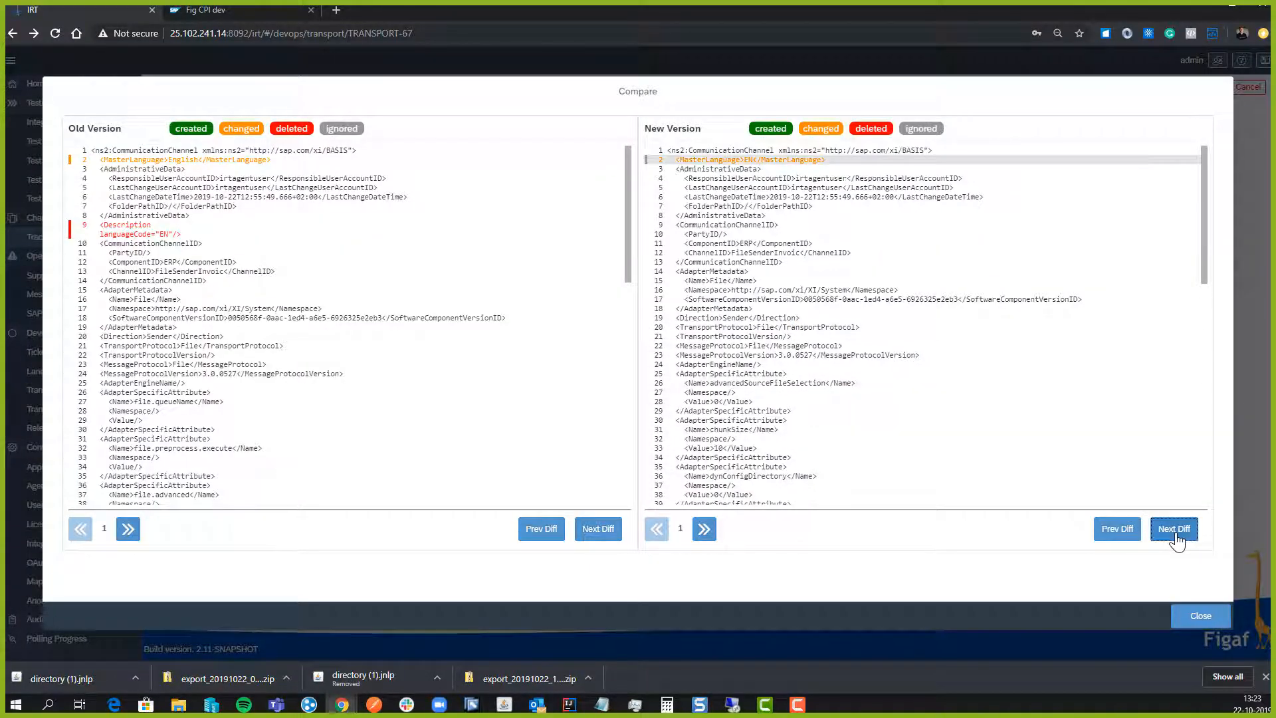
{"action": "left_click", "coordinate": [1175, 532]}
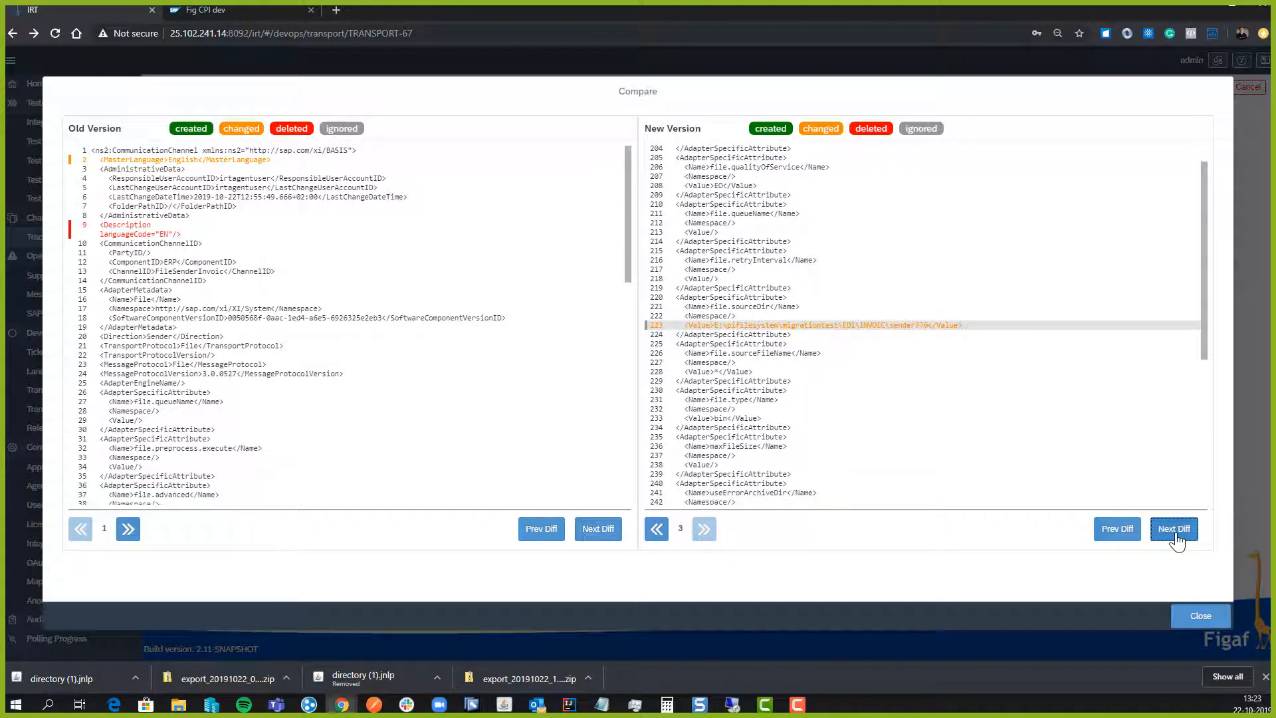
{"action": "left_click", "coordinate": [610, 533]}
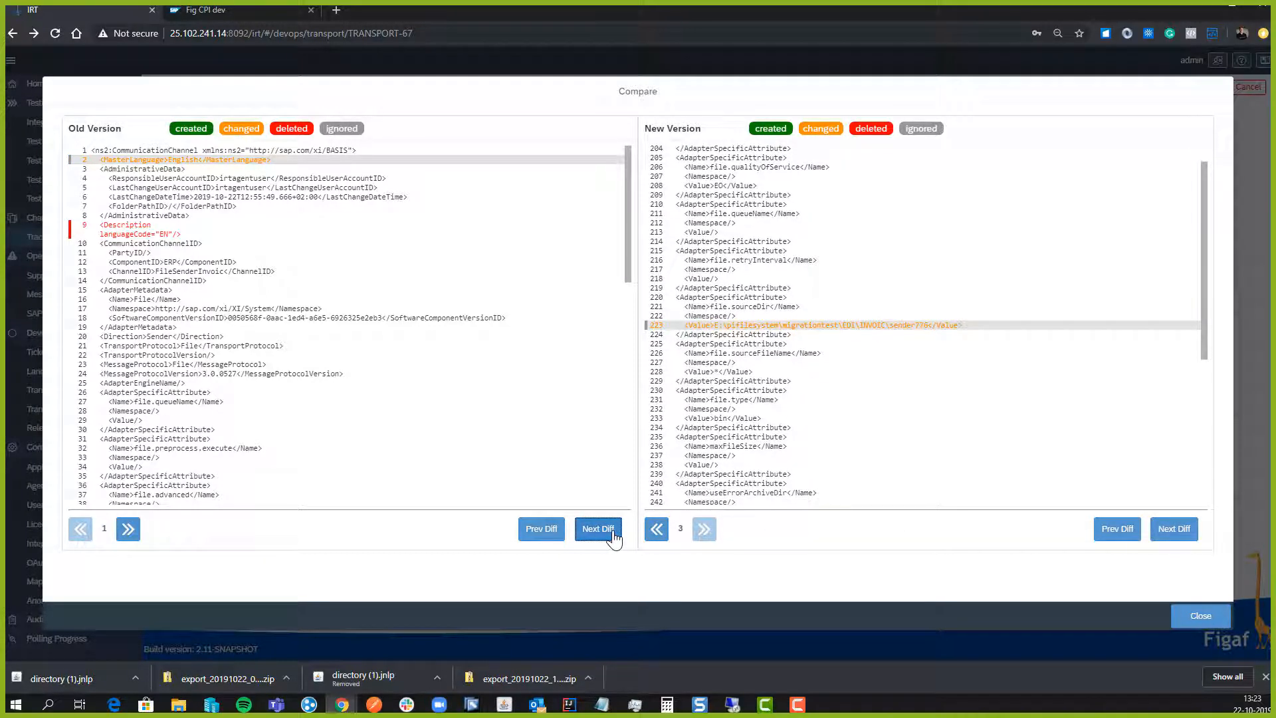
{"action": "left_click", "coordinate": [598, 529]}
{"action": "left_click", "coordinate": [599, 529]}
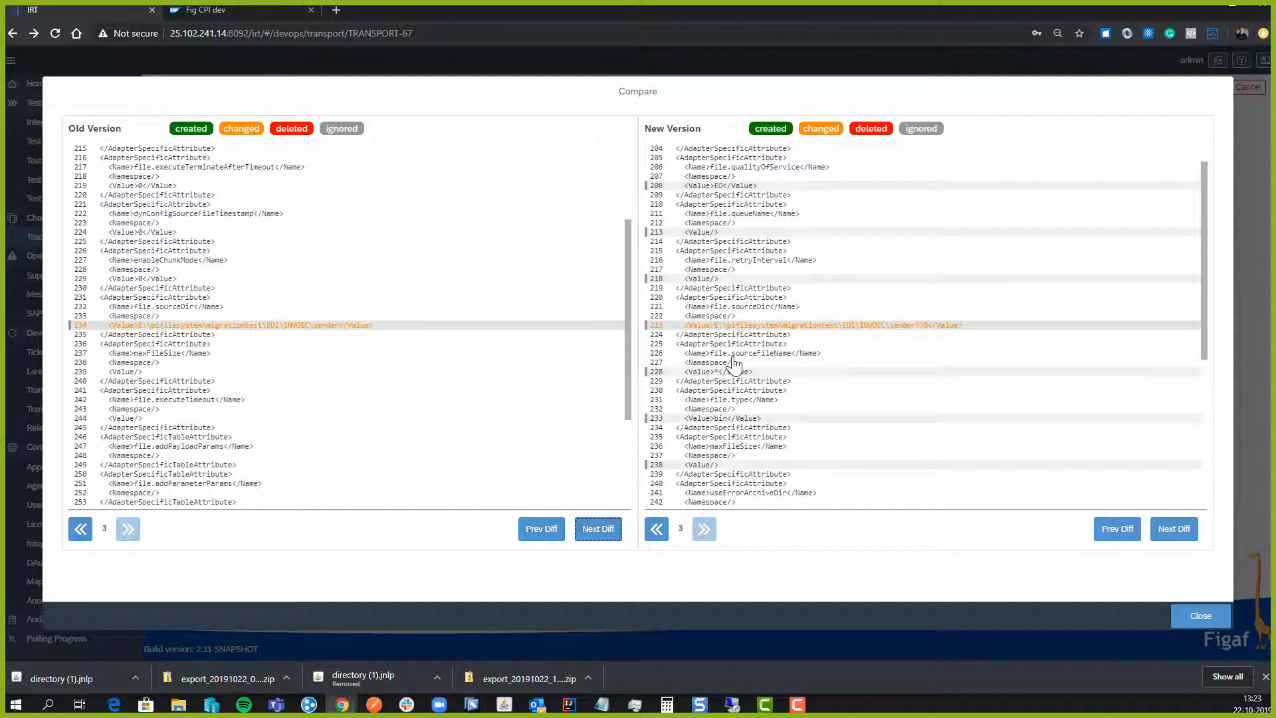
{"action": "left_click", "coordinate": [1190, 620]}
Send the directory objects transport to approval and approve it with the comment "go"
{"action": "left_click", "coordinate": [1174, 87]}
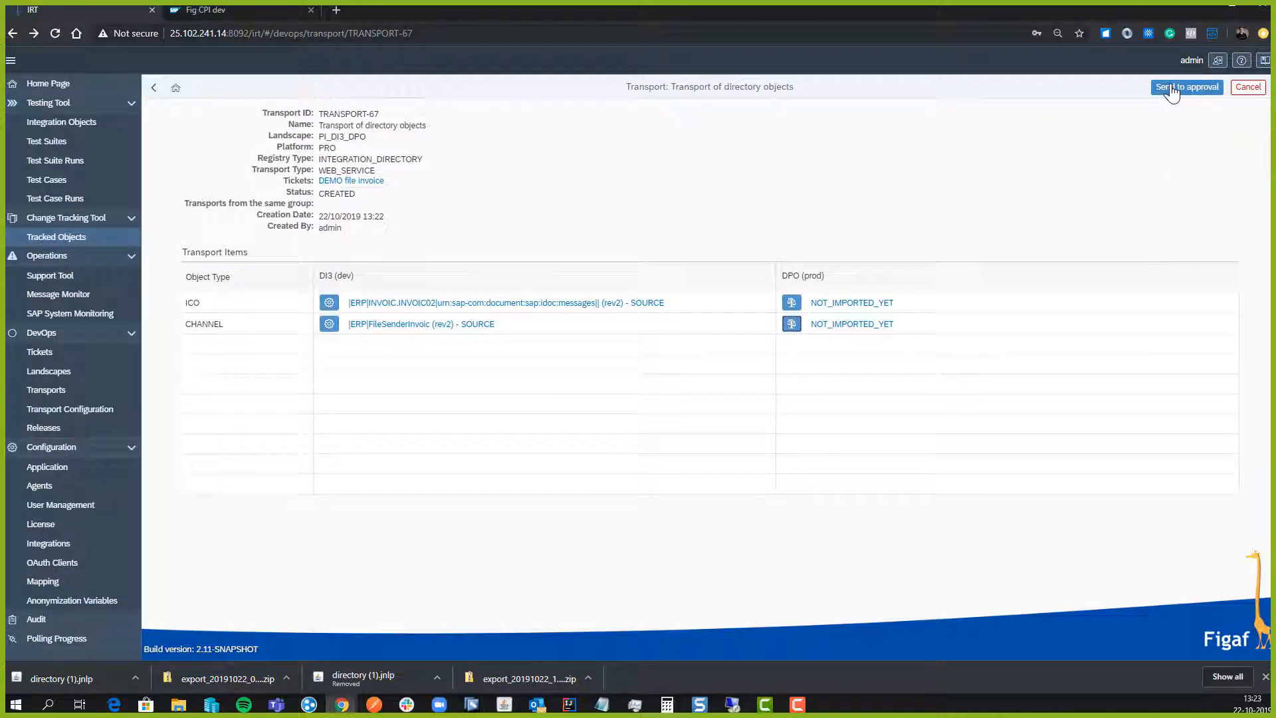
{"action": "left_click", "coordinate": [710, 391]}
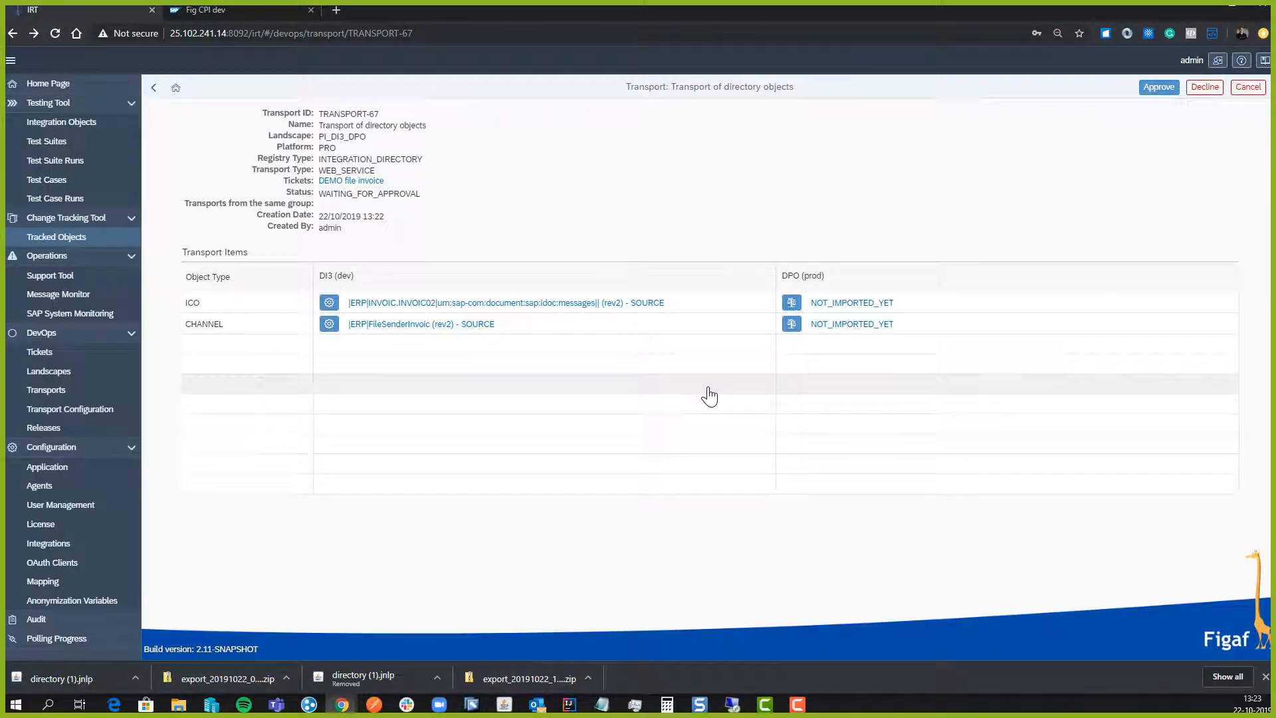
{"action": "left_click", "coordinate": [1159, 87]}
{"action": "left_click", "coordinate": [562, 343]}
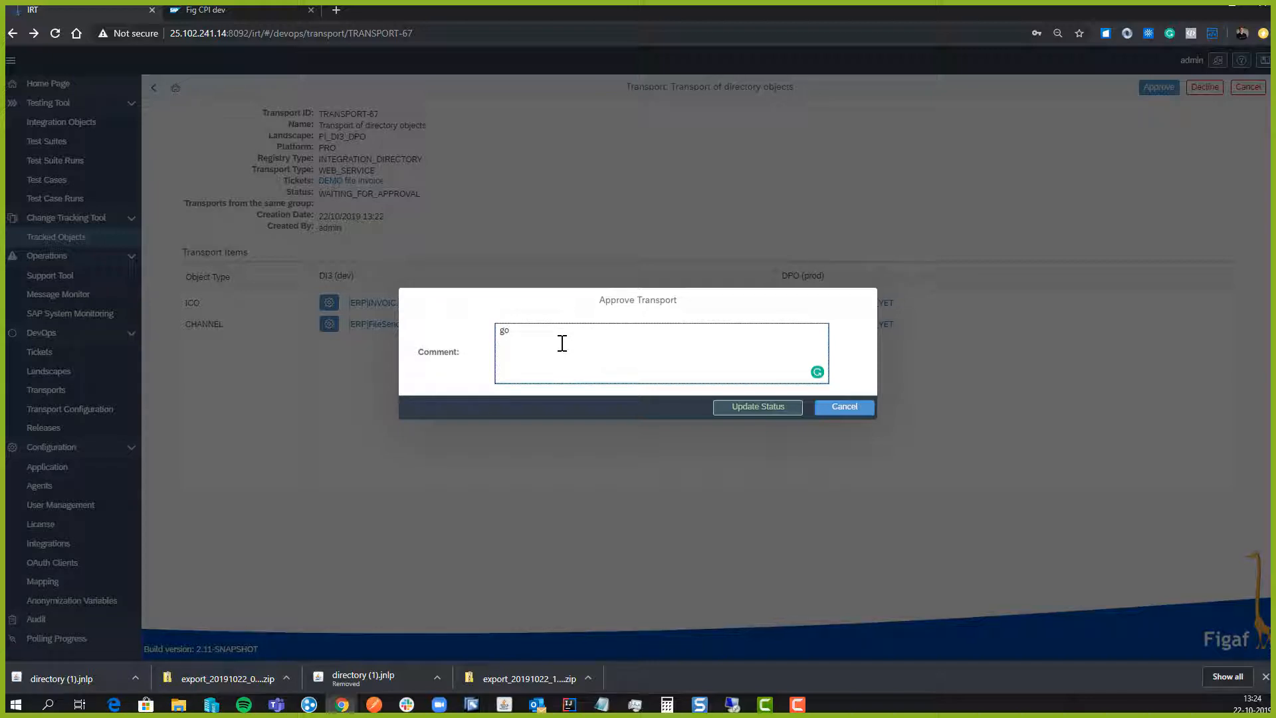
{"action": "left_click", "coordinate": [752, 412]}
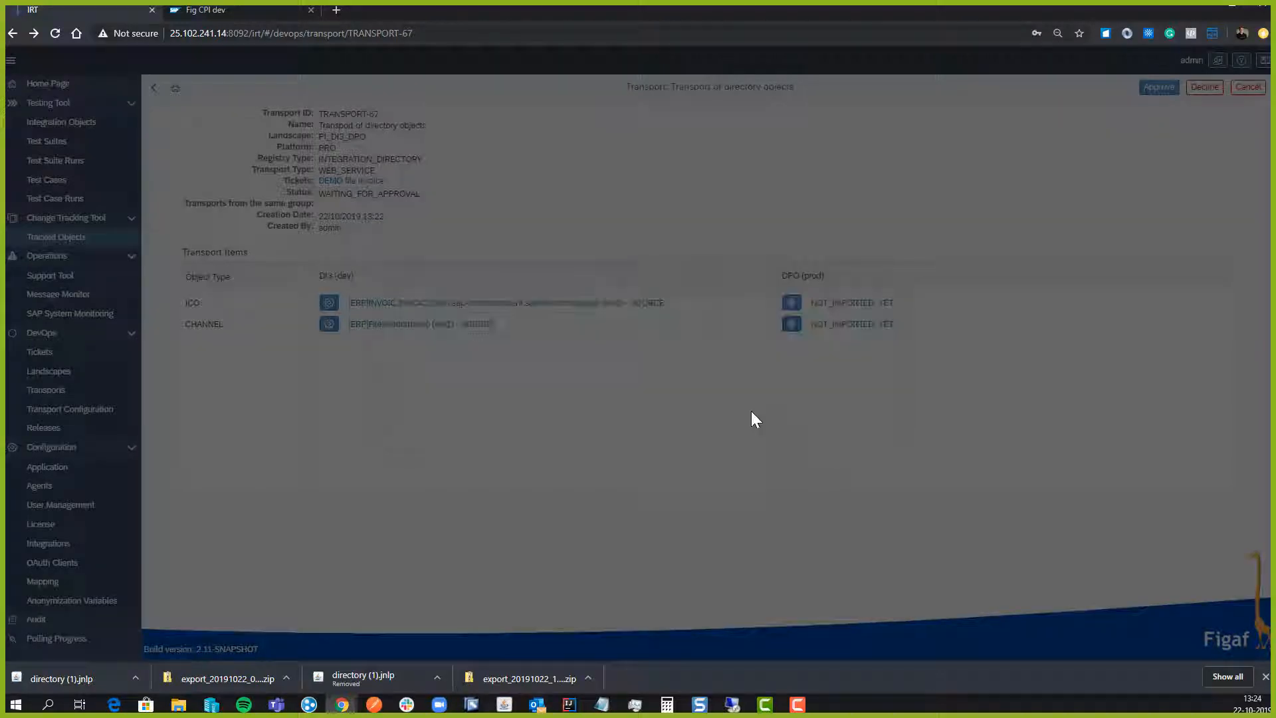
{"action": "left_click", "coordinate": [718, 384]}
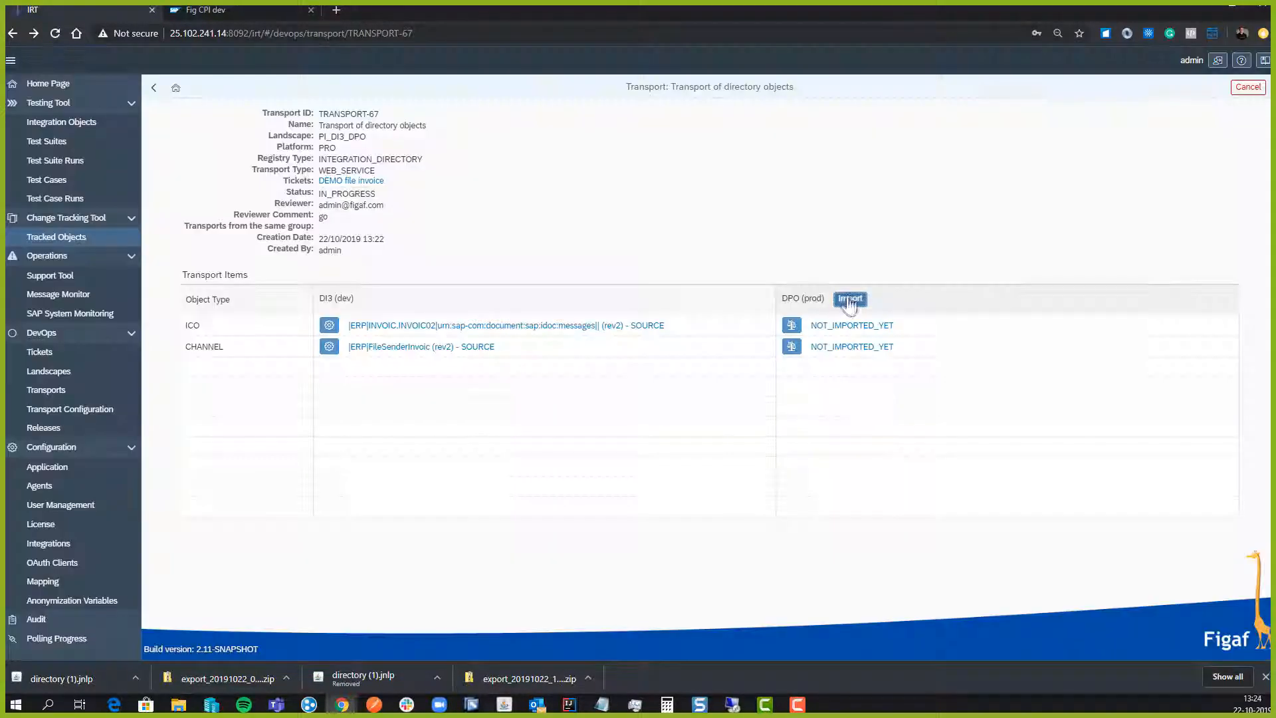
Import the transport's ICO and channel objects into DPO (prod)
{"action": "left_click", "coordinate": [850, 299]}
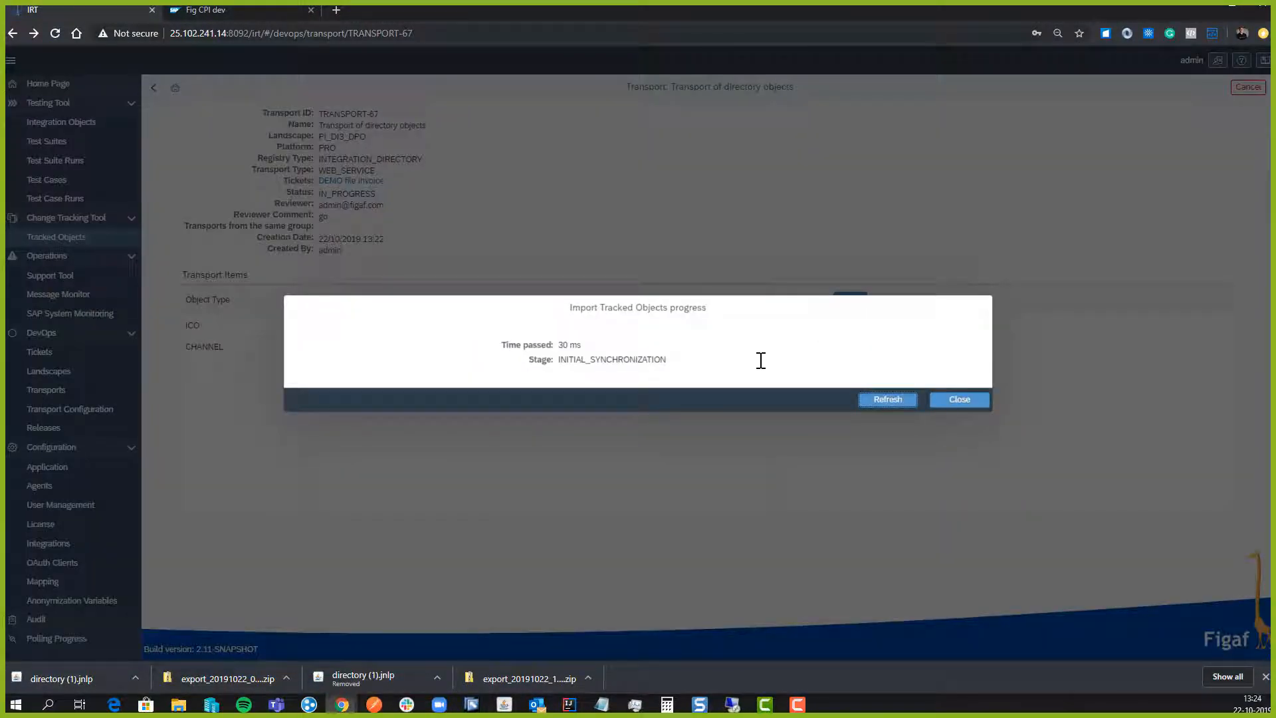